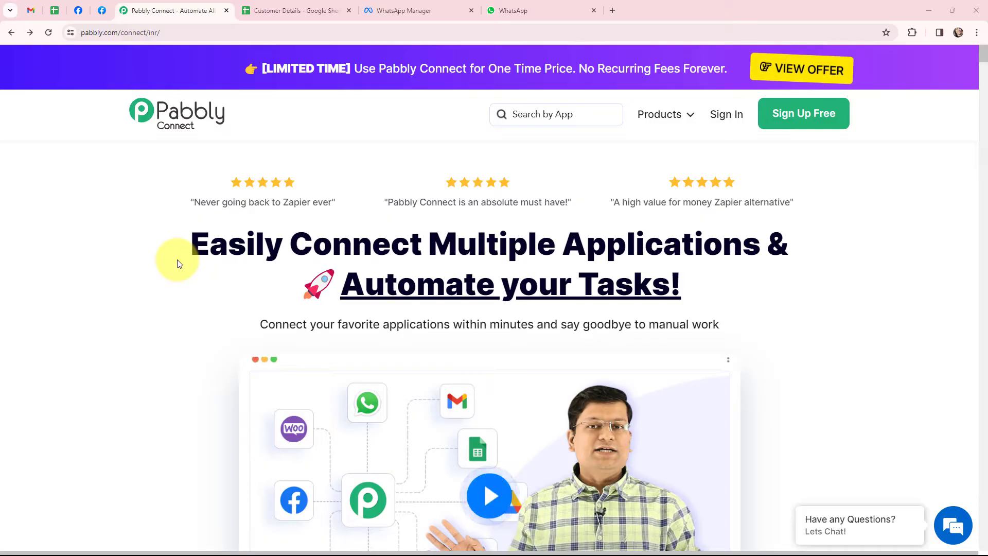
- Review the customer names and contact numbers in Customer Details, then view the WhatsApp Web chat
{"action": "left_click", "coordinate": [287, 4]}
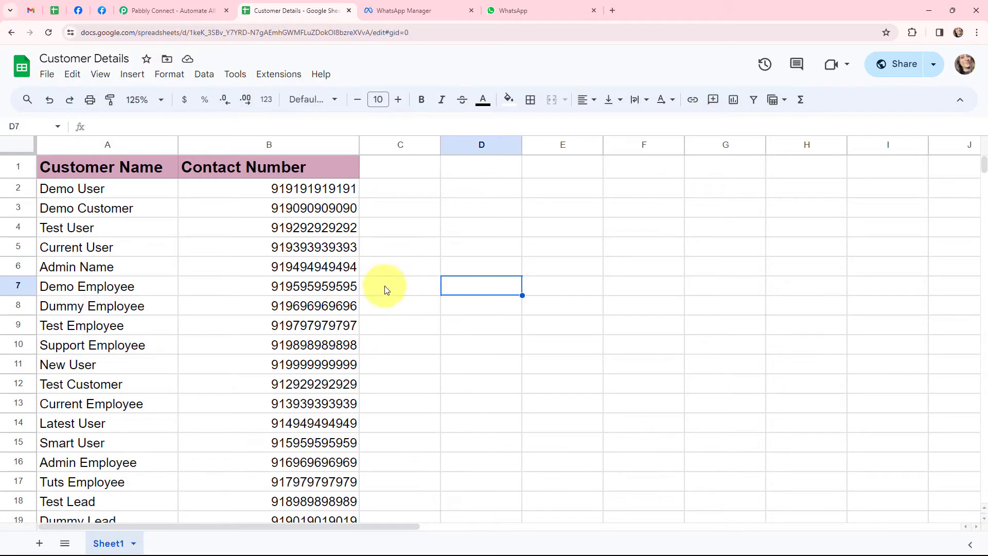
{"action": "left_click", "coordinate": [515, 11]}
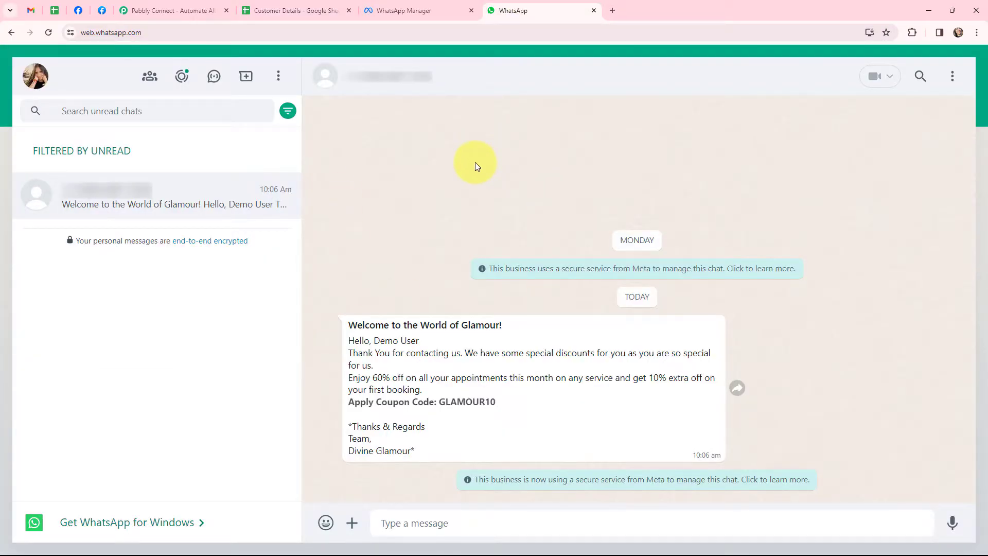
- Return from the WhatsApp Glamour welcome chat to the Pabbly Connect homepage tab
{"action": "left_click", "coordinate": [149, 10]}
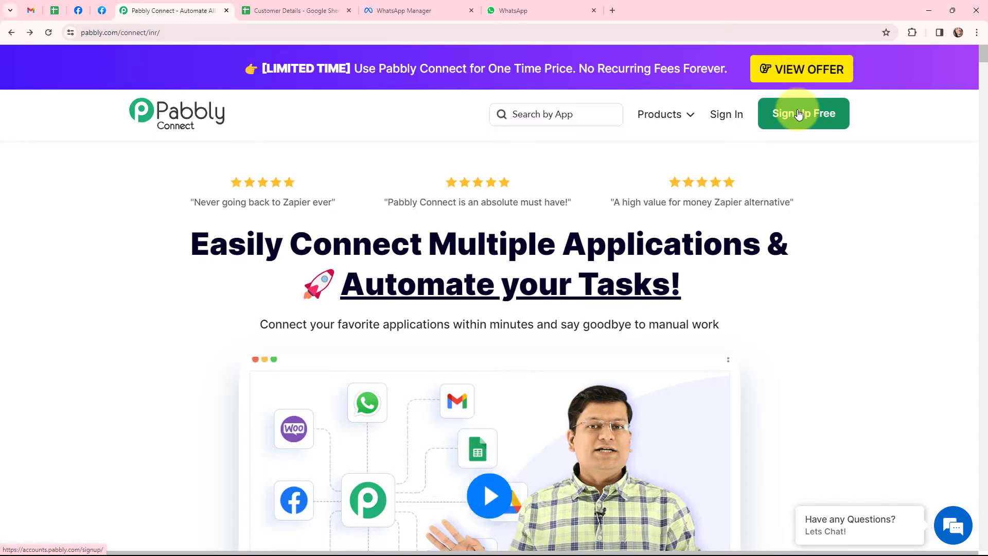
- Sign in to Pabbly and access Pabbly Connect from the All Apps page
{"action": "left_click", "coordinate": [726, 116]}
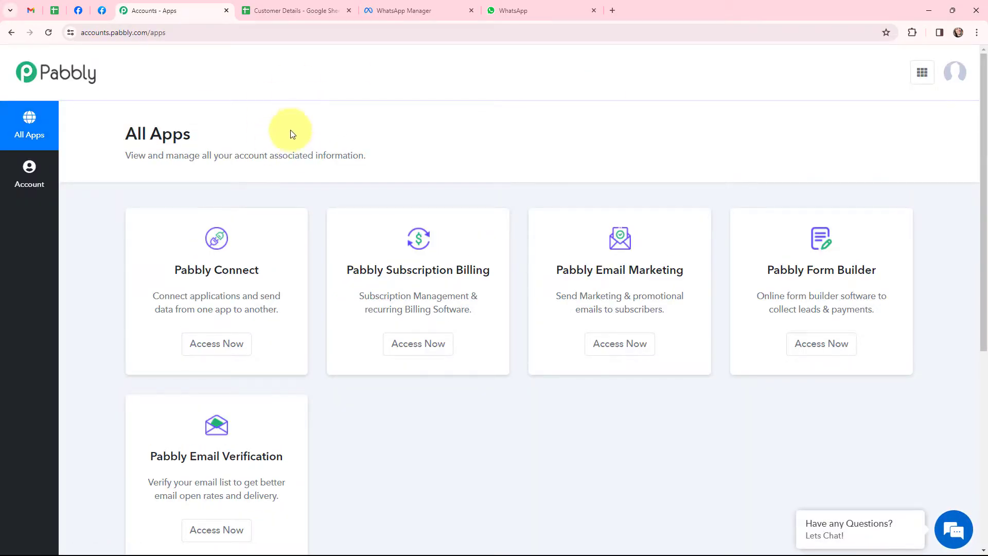
{"action": "left_click", "coordinate": [210, 346]}
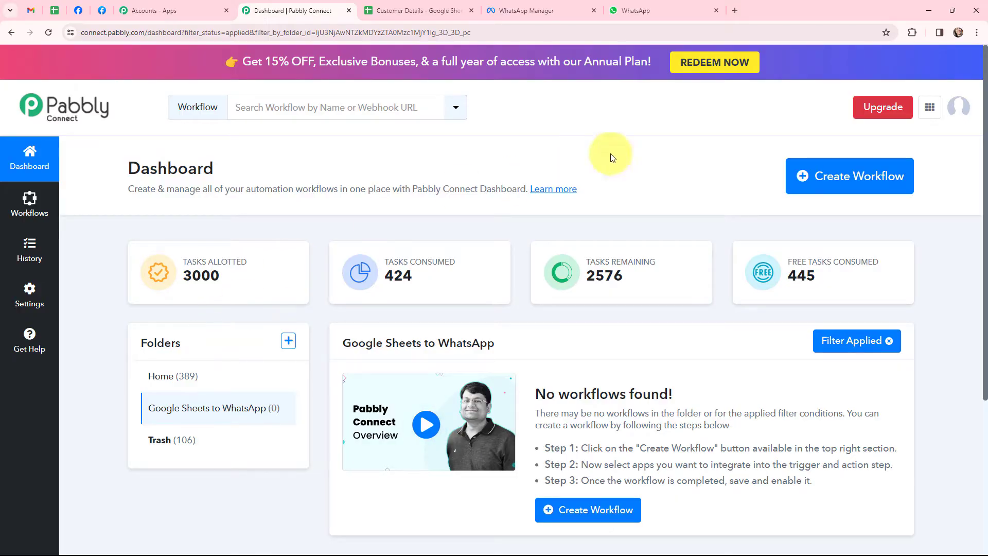
- Create a workflow named 'Send WhatsApp Messages from Google Sheets', keeping the Google Sheets to WhatsApp folder
{"action": "left_click", "coordinate": [811, 178]}
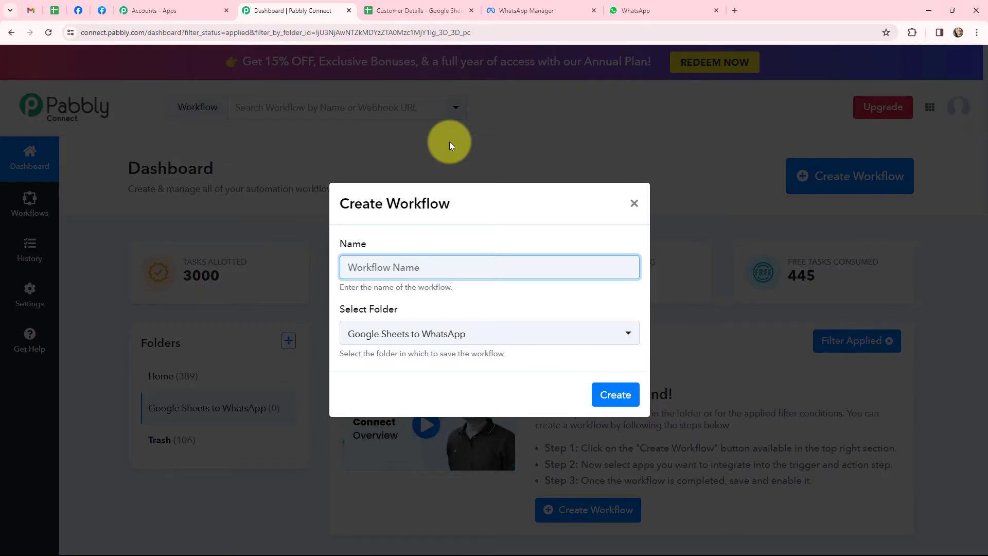
{"action": "type", "text": "Send WhatsApp Messages from Google Sheets"}
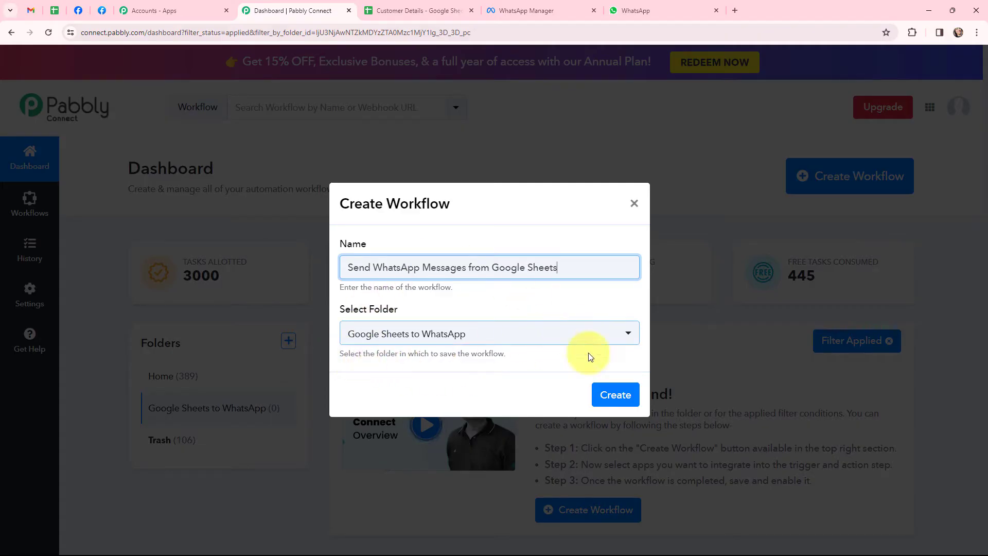
{"action": "left_click", "coordinate": [616, 394]}
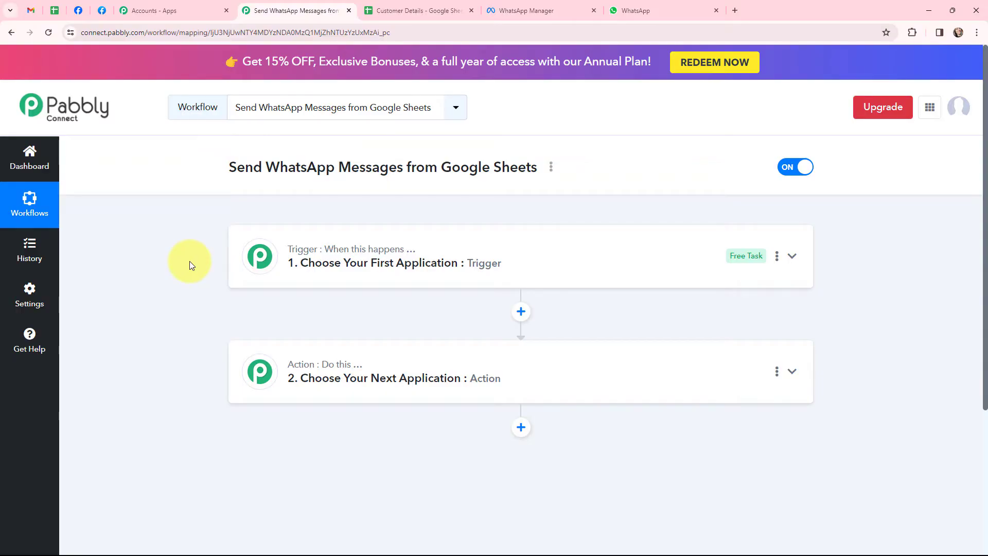
- Set the trigger app to Google Sheets with the New or Updated Spreadsheet Row event
{"action": "mouse_move", "coordinate": [261, 257]}
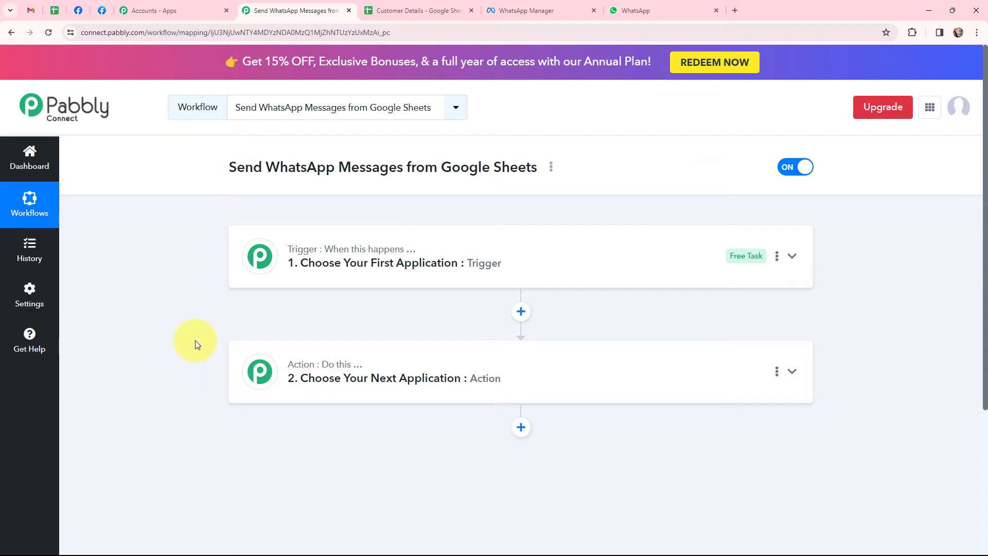
{"action": "left_click", "coordinate": [335, 247]}
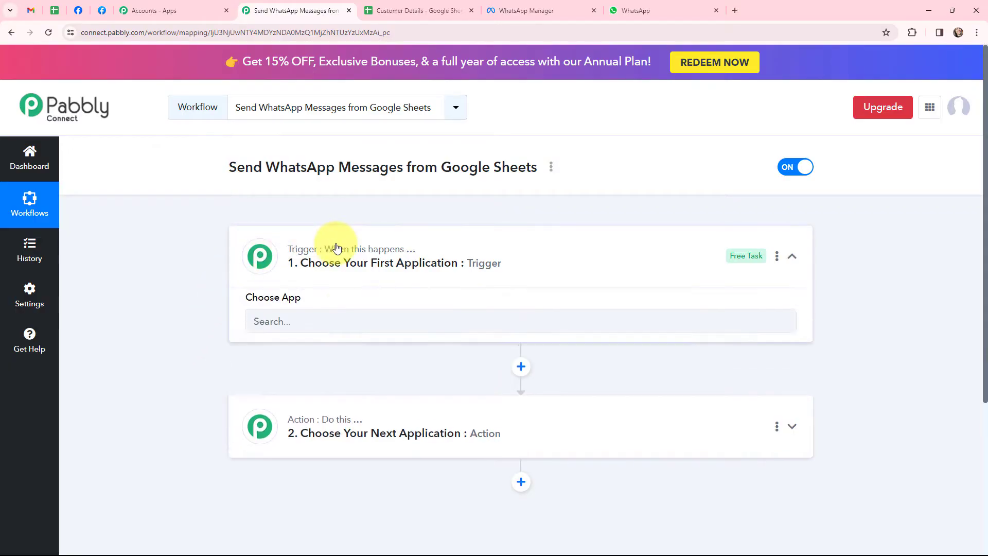
{"action": "left_click", "coordinate": [339, 321]}
{"action": "type", "text": "g"}
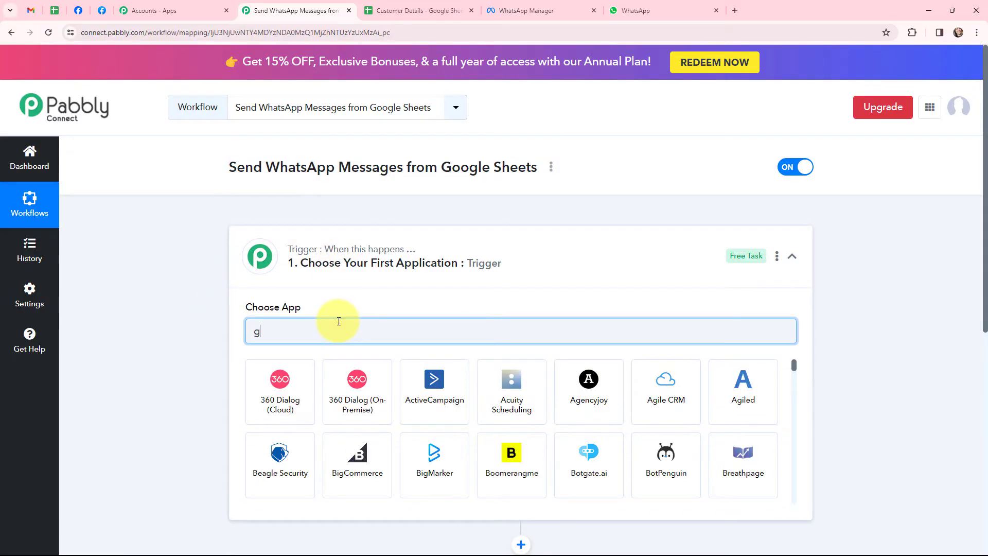
{"action": "type", "text": "oogle shee"}
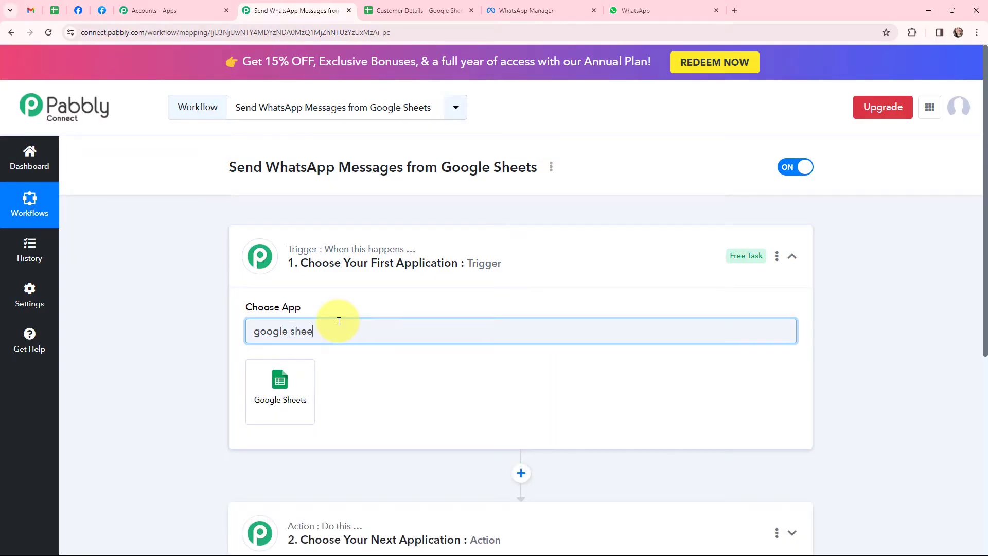
{"action": "left_click", "coordinate": [293, 372]}
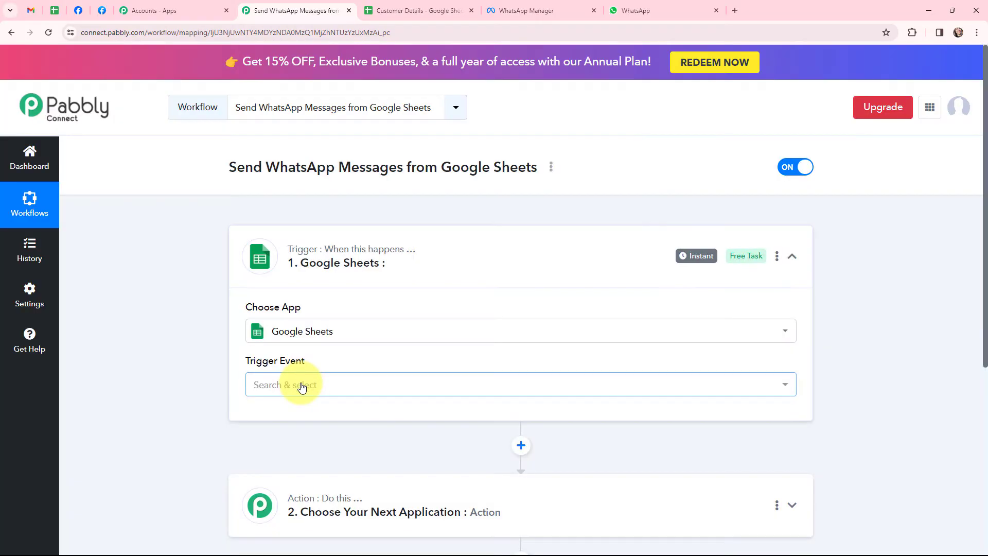
{"action": "left_click", "coordinate": [299, 384]}
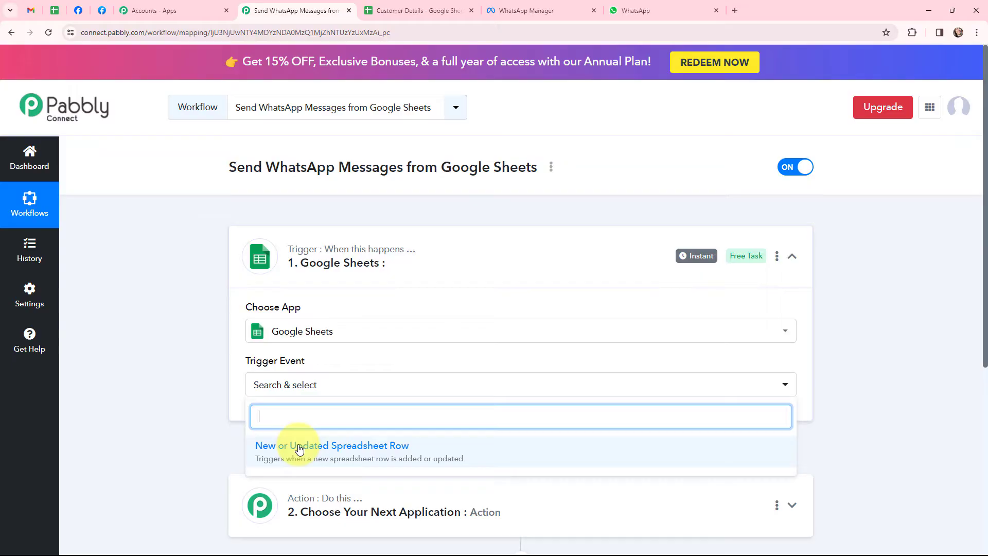
{"action": "left_click", "coordinate": [299, 449]}
{"action": "left_click", "coordinate": [257, 260]}
{"action": "left_click", "coordinate": [277, 380]}
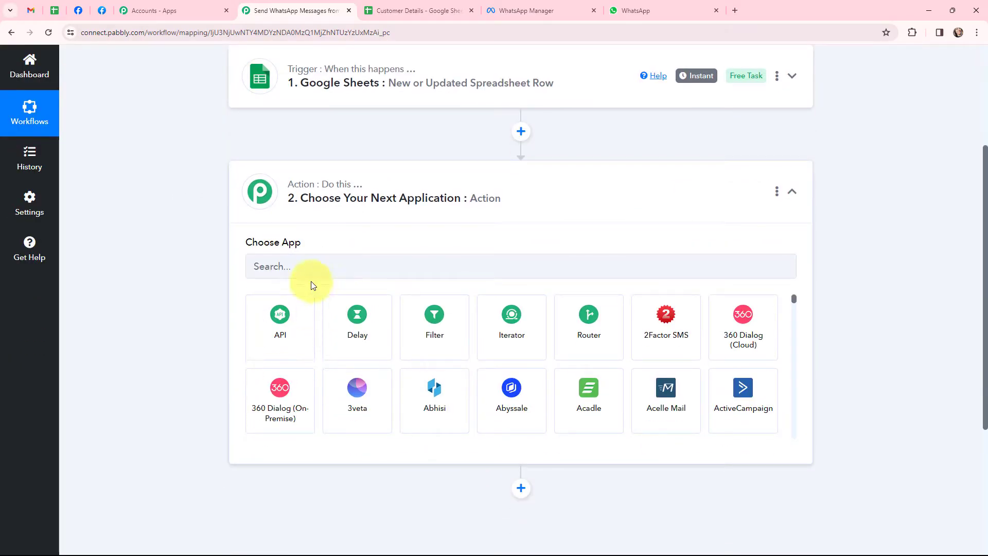
- Set the action app to WhatsApp Cloud API with the Send Template Message event
{"action": "left_click", "coordinate": [312, 268]}
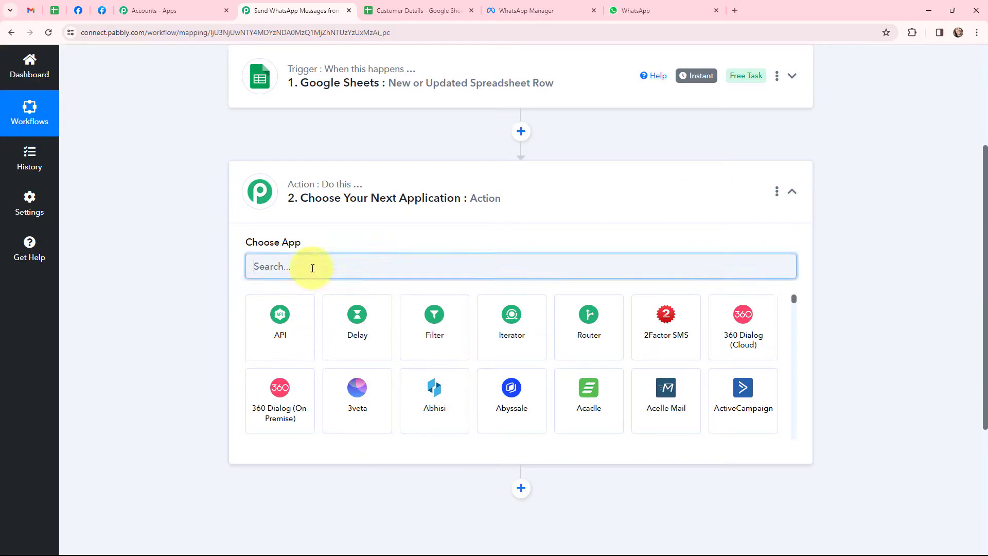
{"action": "type", "text": "wh"}
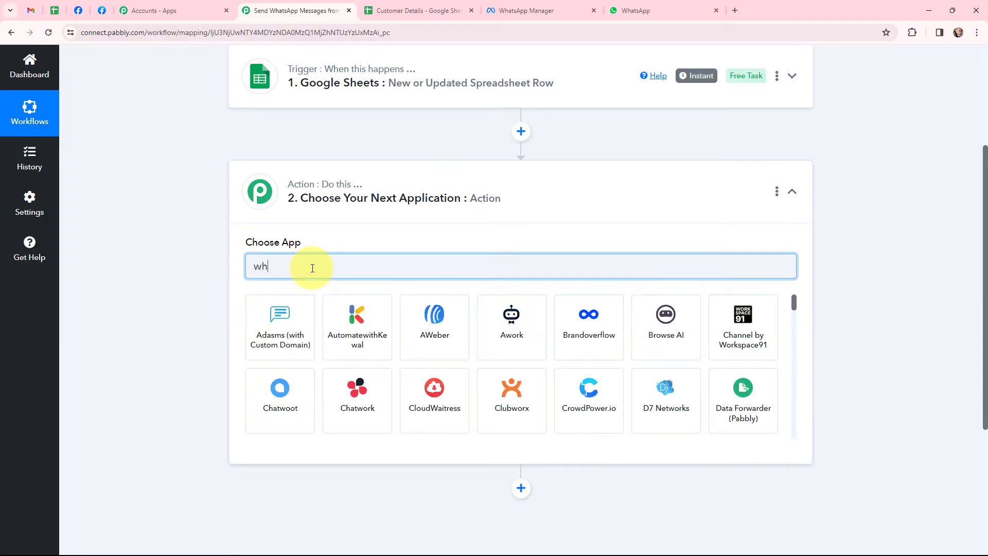
{"action": "type", "text": "atsa"}
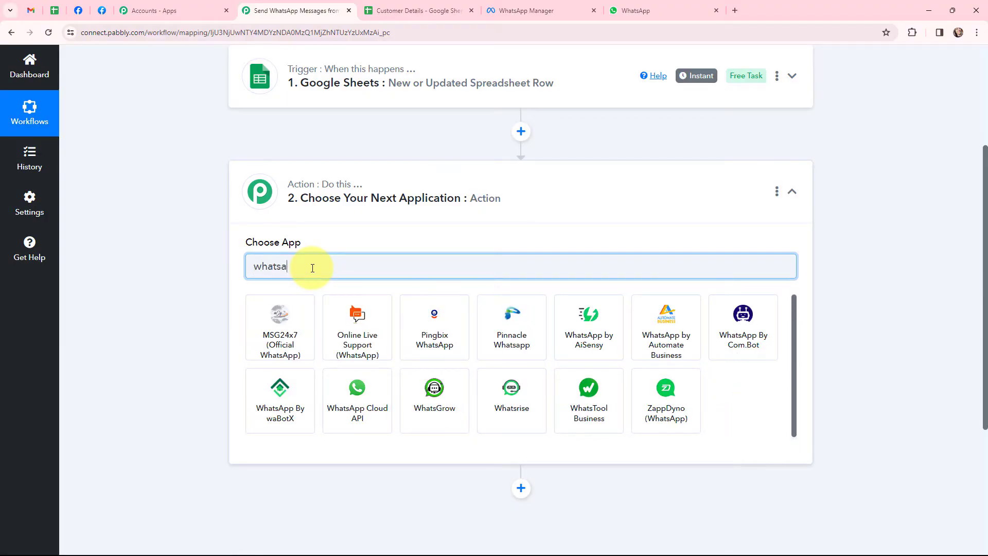
{"action": "type", "text": "p"}
{"action": "left_click", "coordinate": [348, 397]}
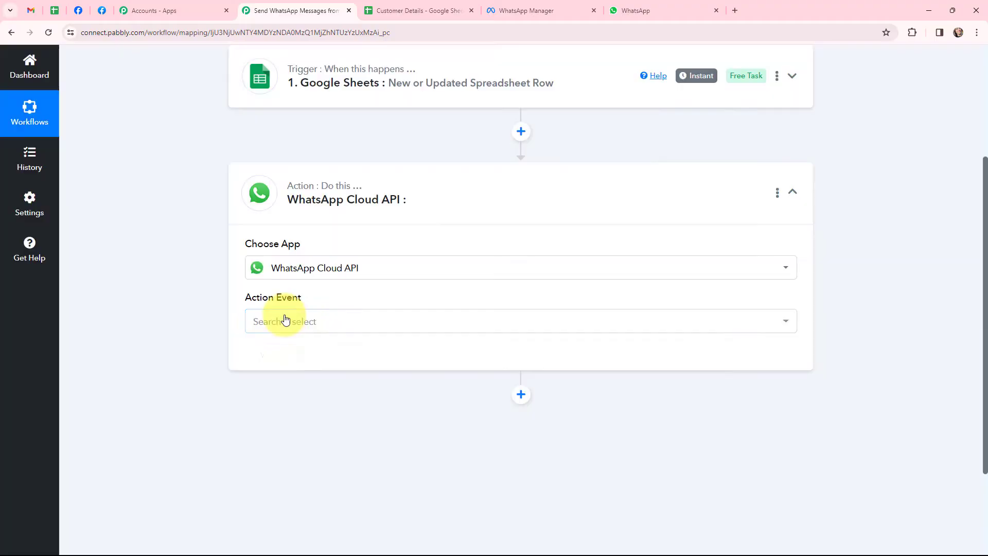
{"action": "left_click", "coordinate": [286, 320]}
{"action": "left_click", "coordinate": [282, 382]}
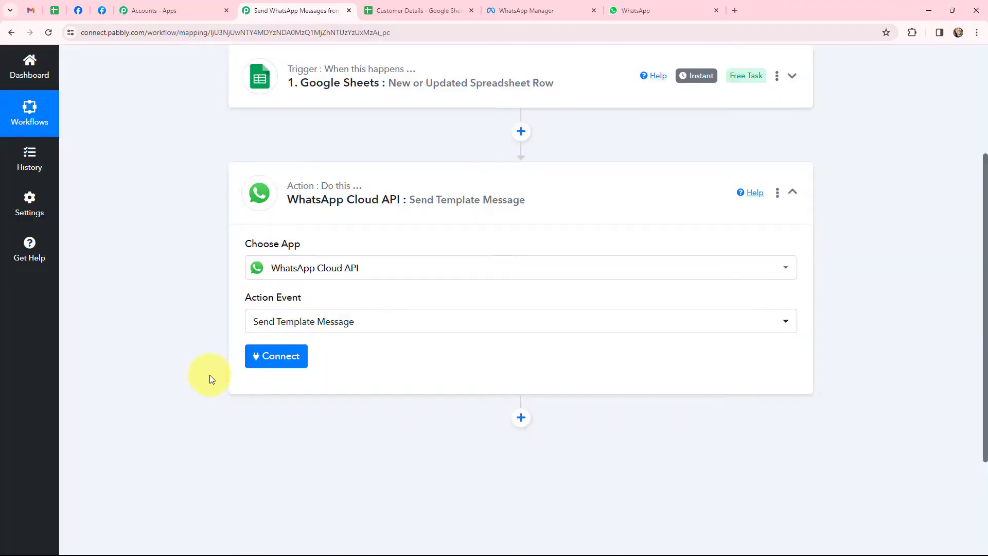
{"action": "left_click", "coordinate": [266, 183]}
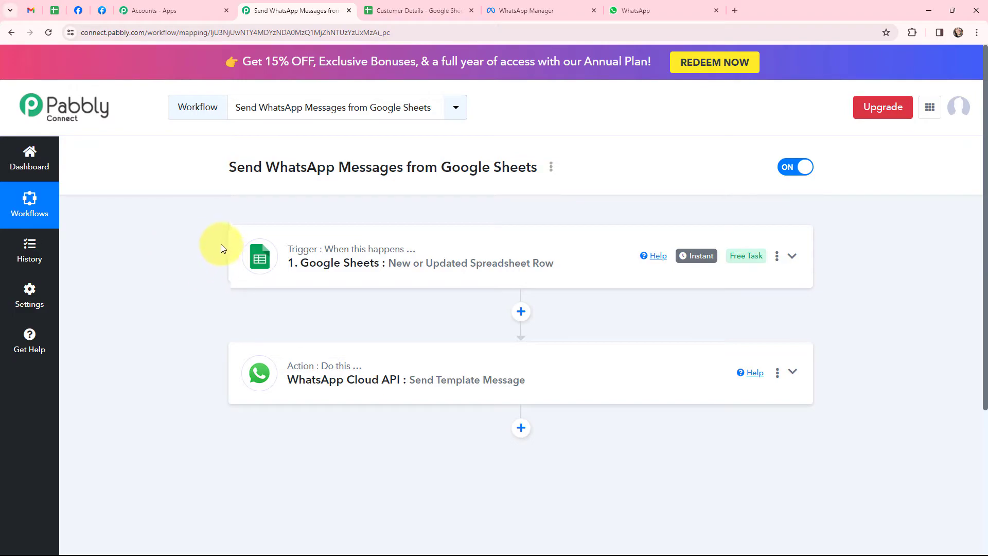
- Expand the Google Sheets trigger to show its webhook URL and Webhooks add-on setup instructions
{"action": "left_click", "coordinate": [420, 10]}
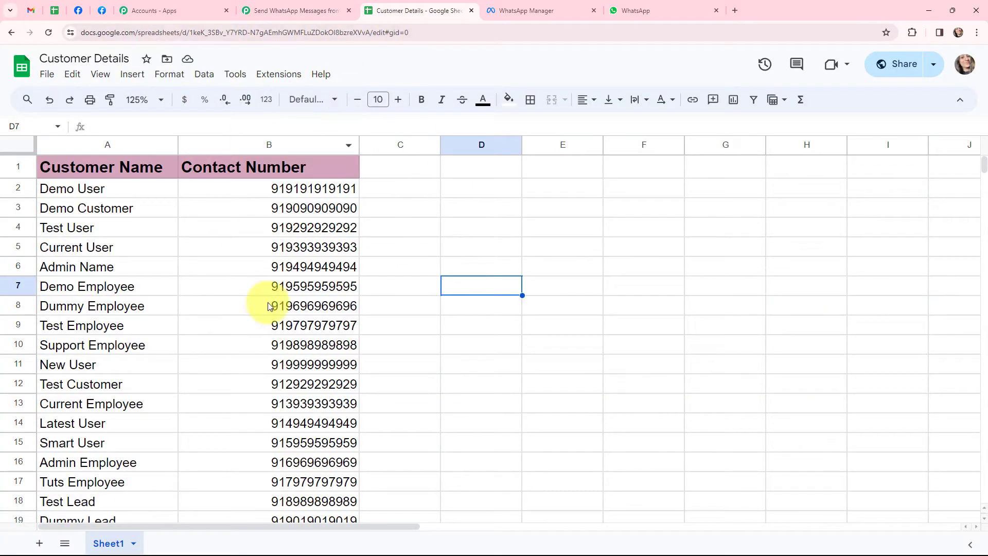
{"action": "left_click", "coordinate": [679, 10]}
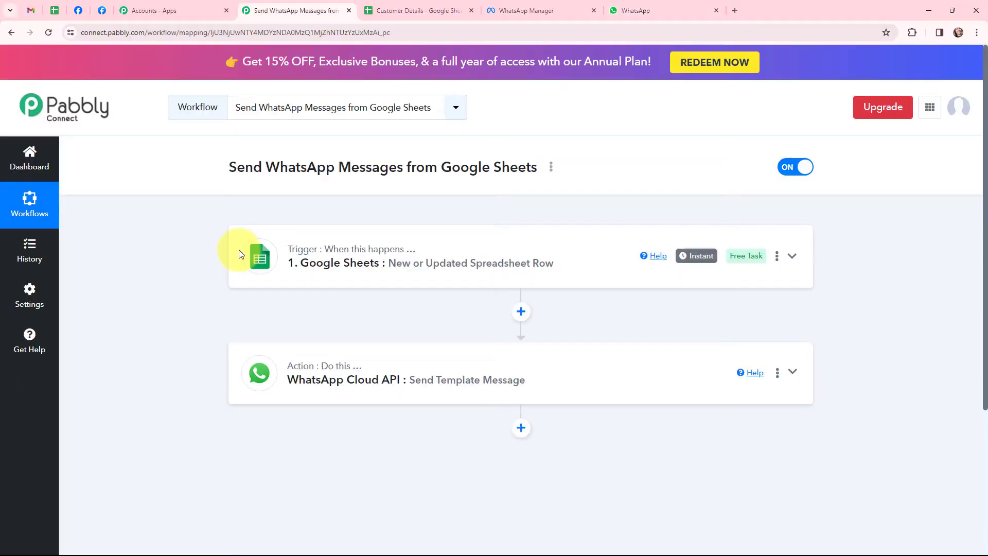
{"action": "left_click", "coordinate": [254, 251]}
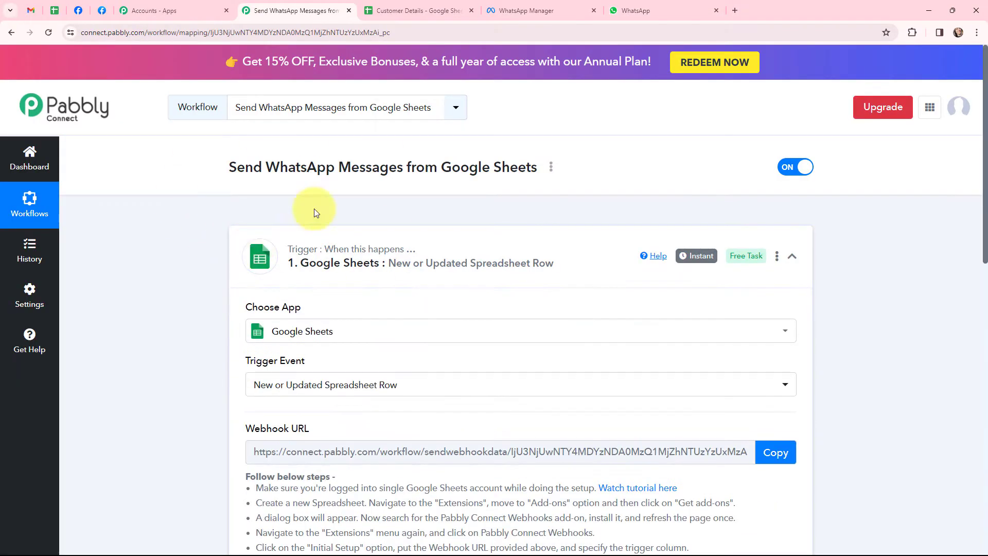
{"action": "scroll", "coordinate": [187, 290], "scroll_direction": "down", "scroll_amount": 4}
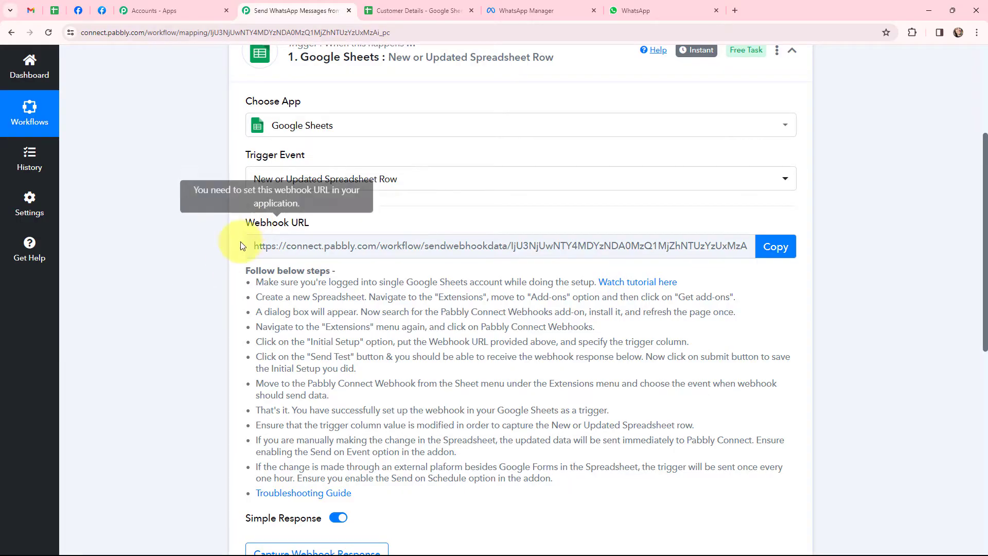
{"action": "left_click_drag", "start_coordinate": [242, 273], "coordinate": [384, 494]}
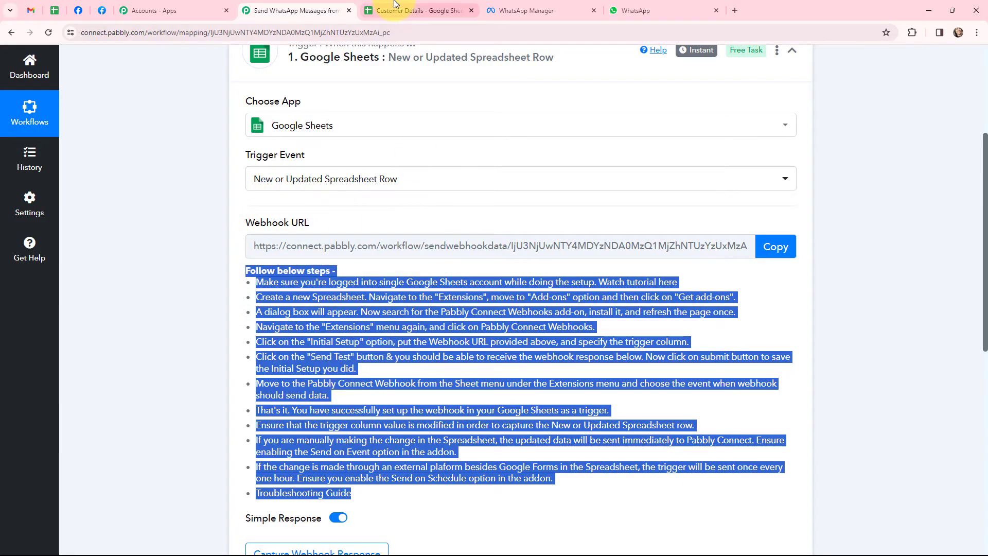
{"action": "left_click", "coordinate": [407, 11]}
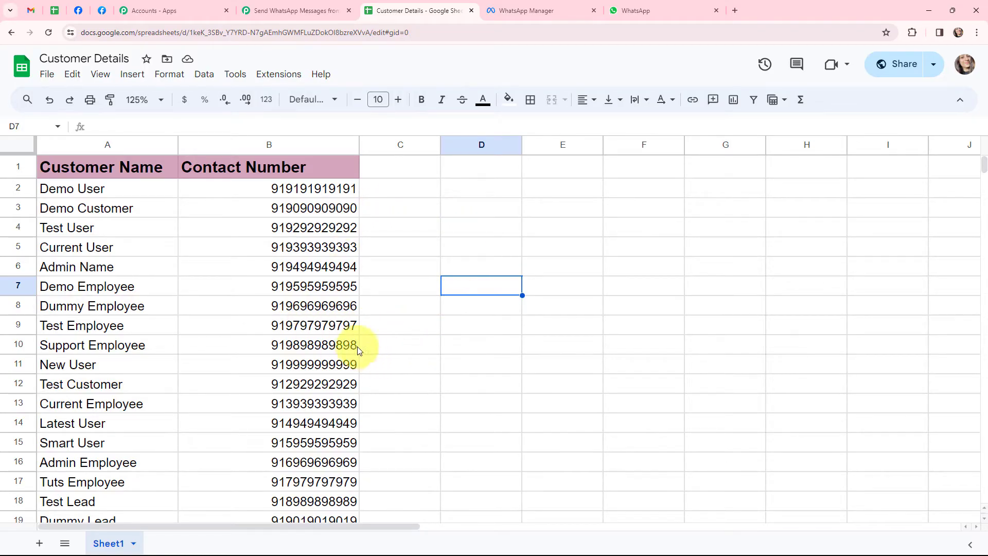
{"action": "left_click", "coordinate": [278, 76]}
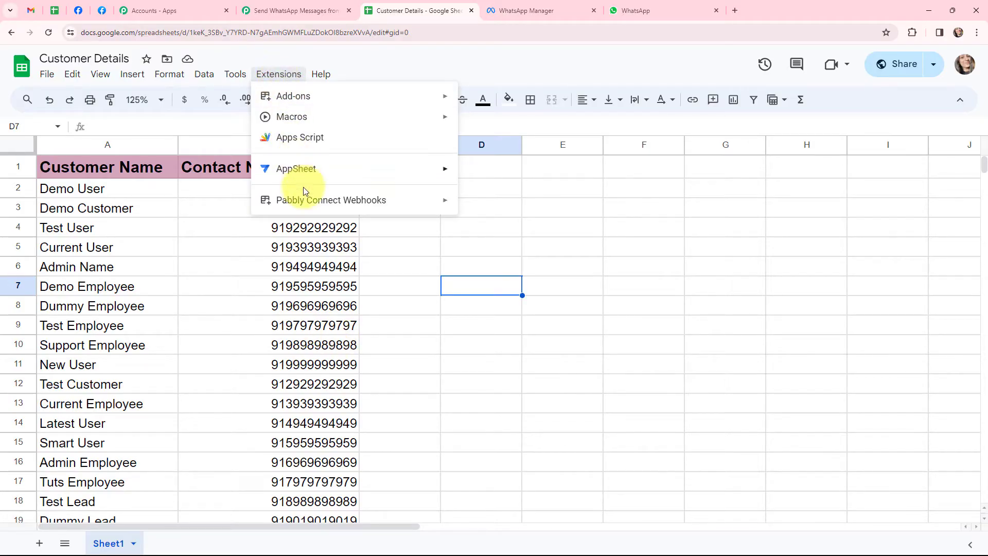
{"action": "mouse_move", "coordinate": [315, 199]}
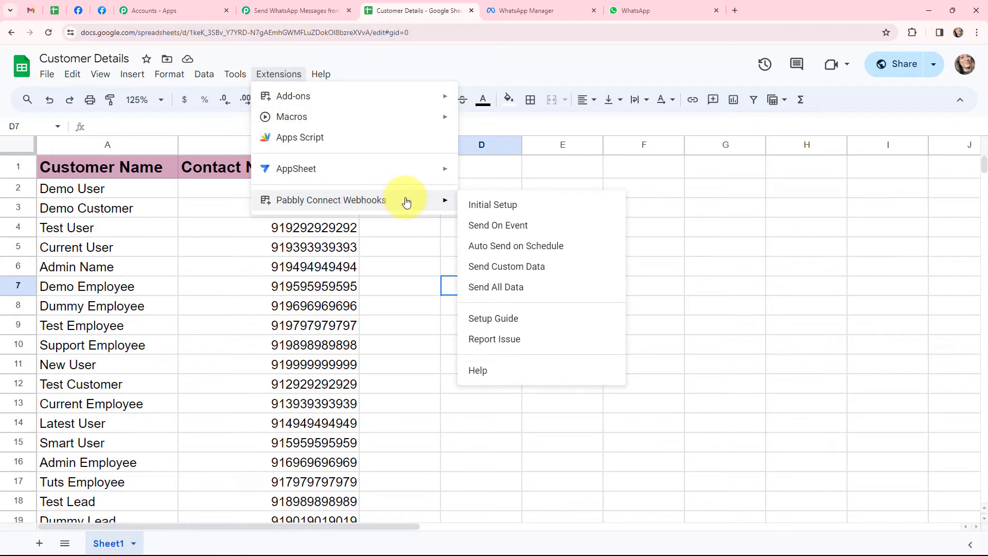
{"action": "mouse_move", "coordinate": [443, 97]}
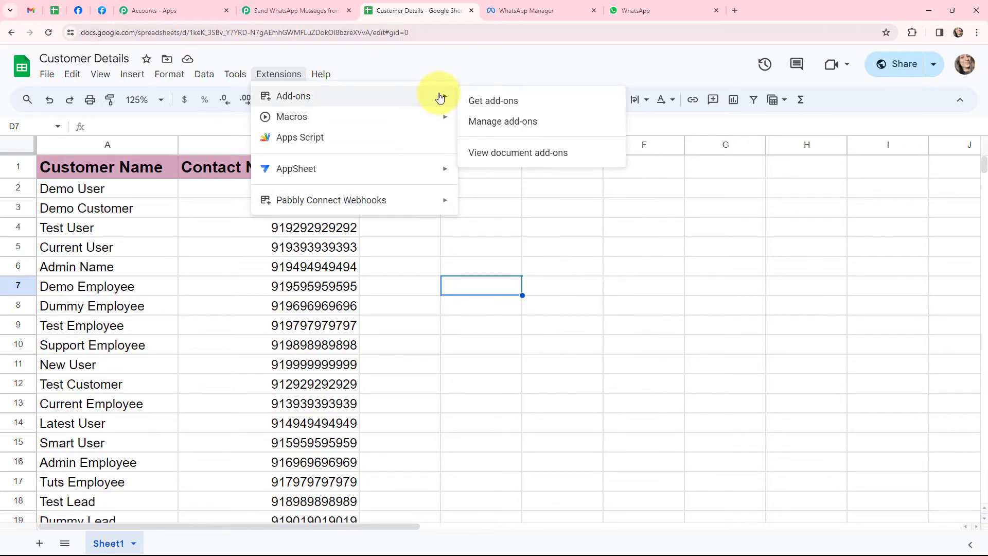
{"action": "left_click", "coordinate": [482, 102]}
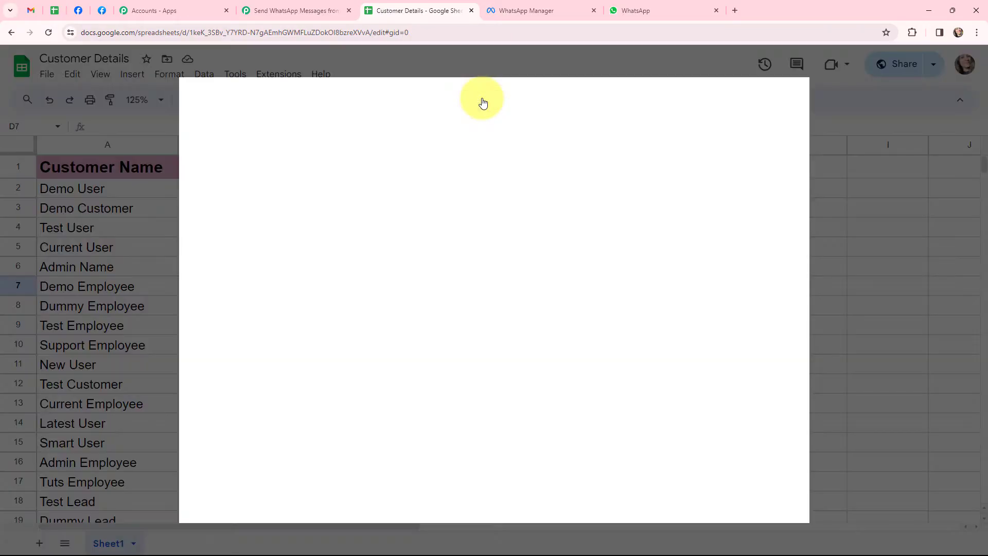
{"action": "left_click", "coordinate": [548, 100]}
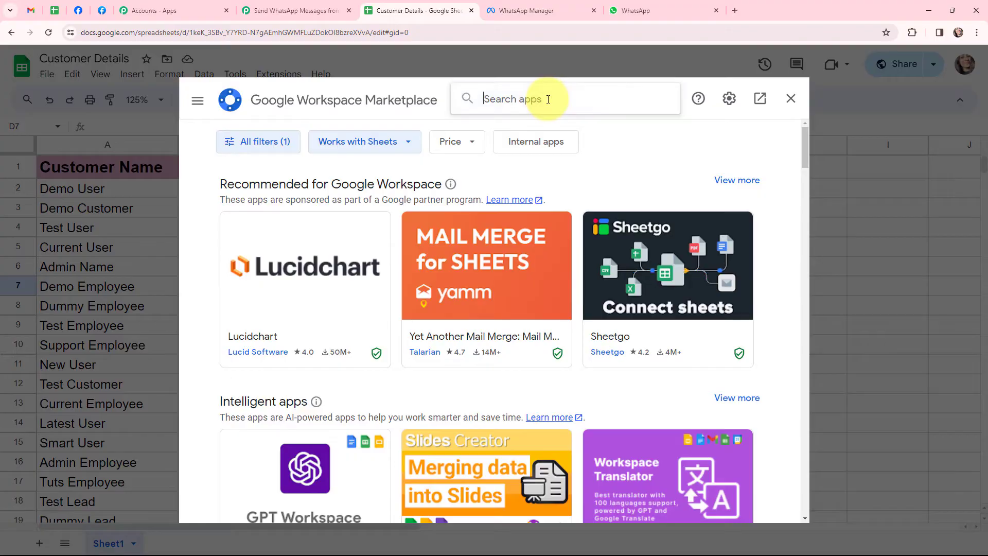
{"action": "type", "text": "pabb"}
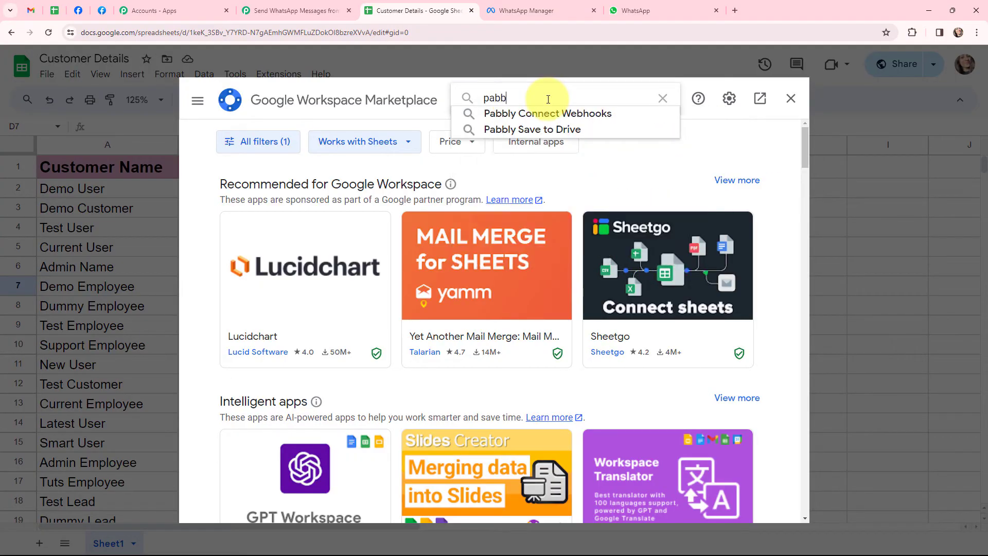
{"action": "type", "text": "ly conn"}
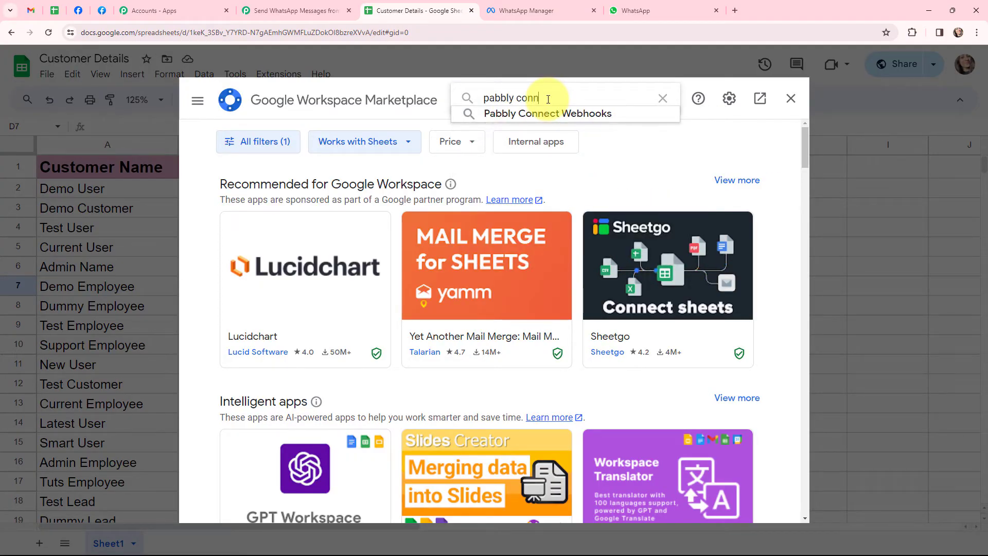
{"action": "type", "text": "ect"}
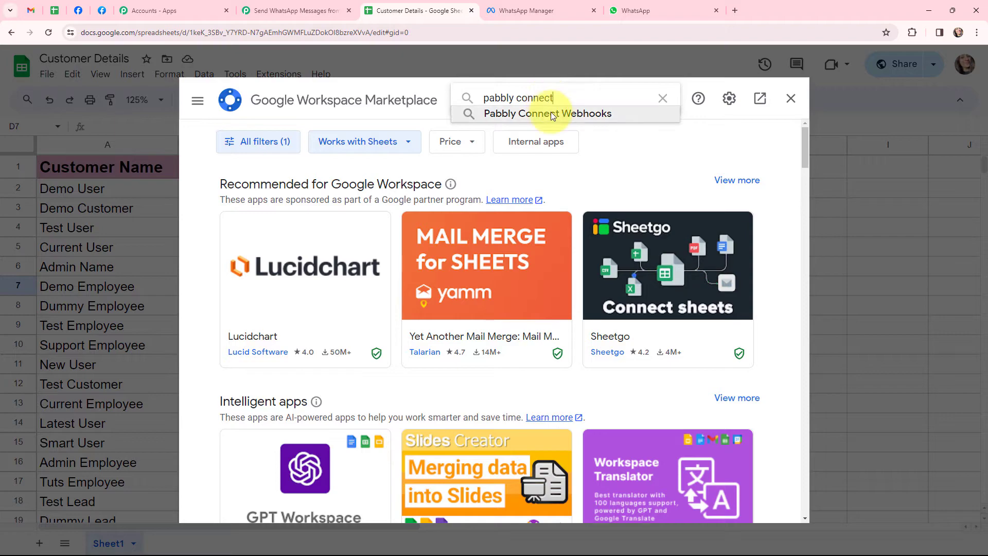
{"action": "left_click", "coordinate": [551, 112]}
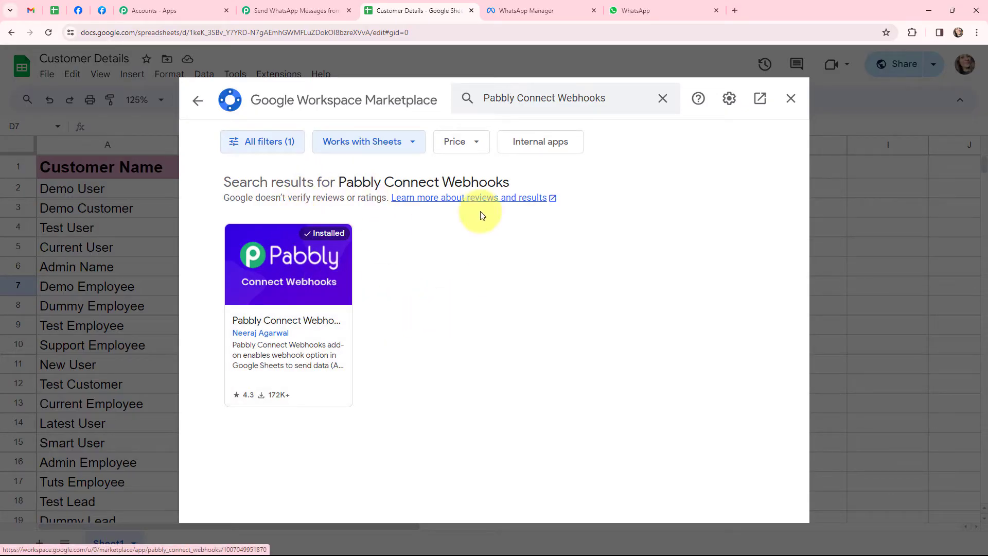
{"action": "left_click", "coordinate": [793, 98]}
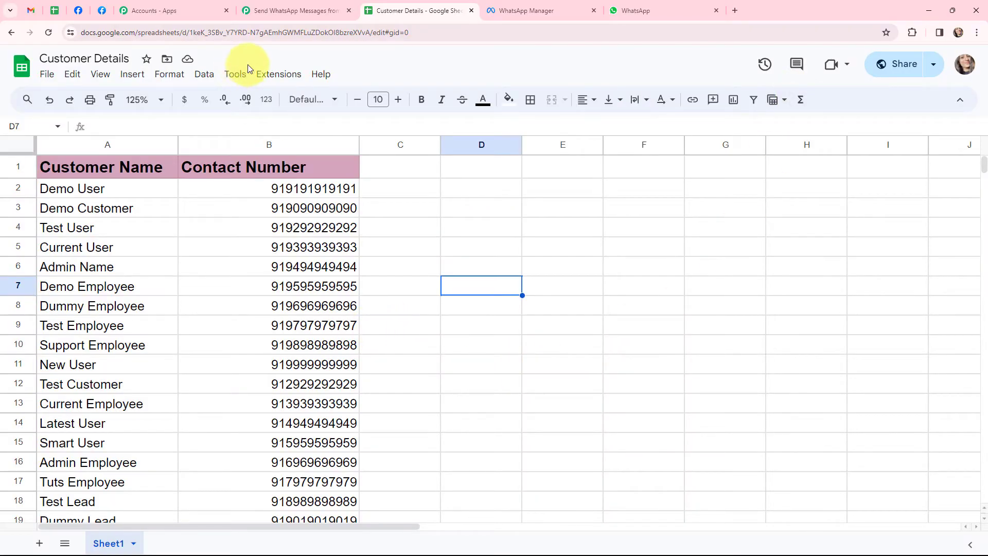
- Open the Pabbly Connect Webhooks Initial Setup and paste in the trigger's webhook URL
{"action": "left_click", "coordinate": [270, 74]}
{"action": "mouse_move", "coordinate": [269, 203]}
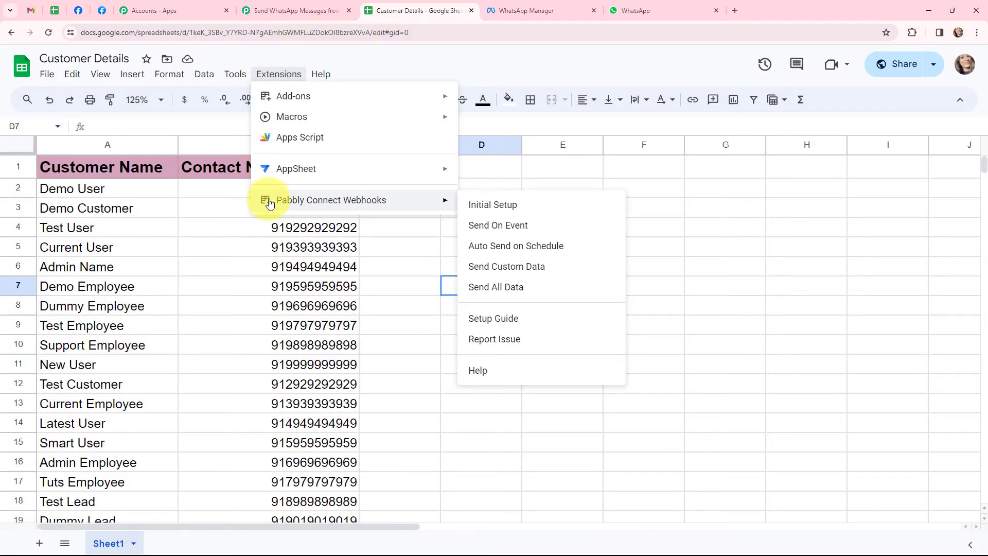
{"action": "left_click", "coordinate": [532, 206]}
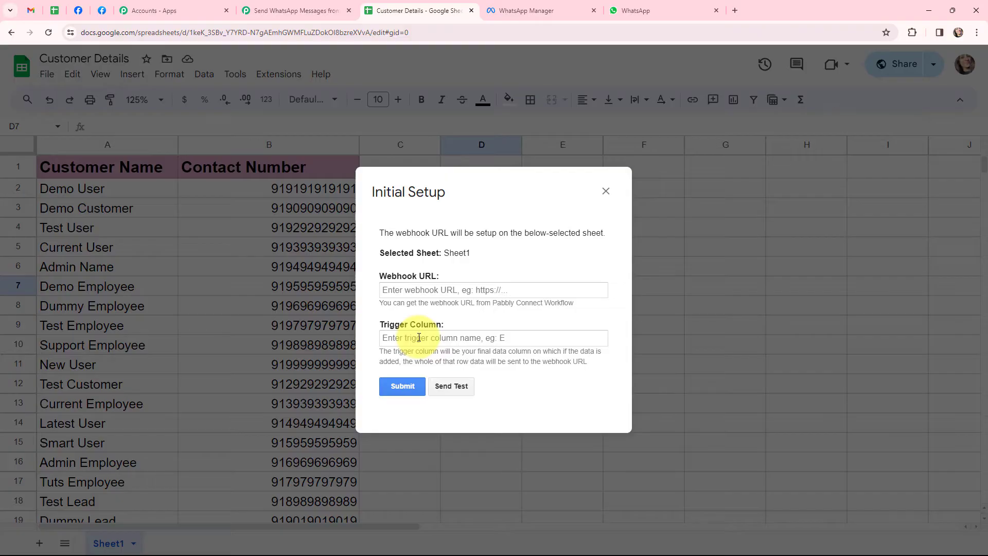
{"action": "left_click", "coordinate": [294, 10]}
{"action": "left_click", "coordinate": [783, 237]}
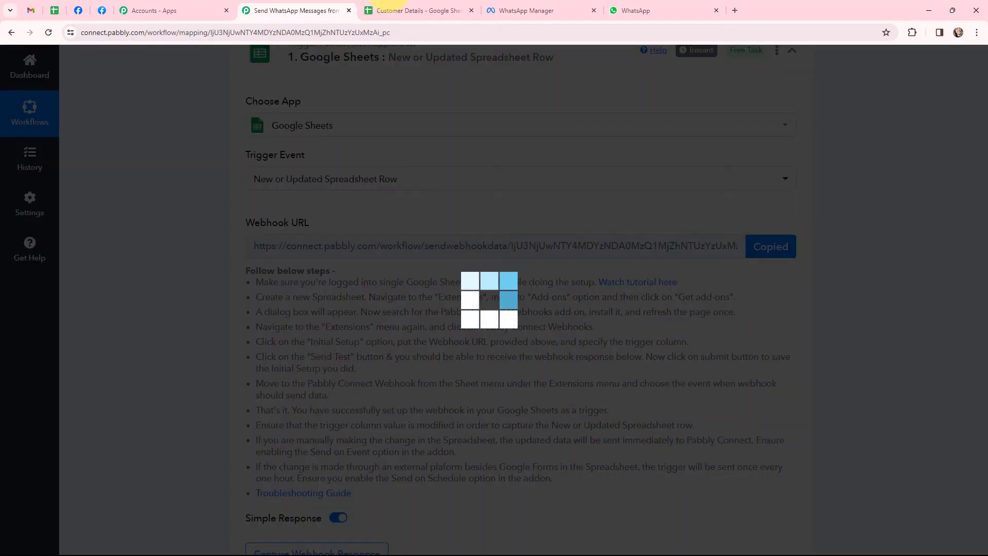
{"action": "left_click", "coordinate": [419, 10]}
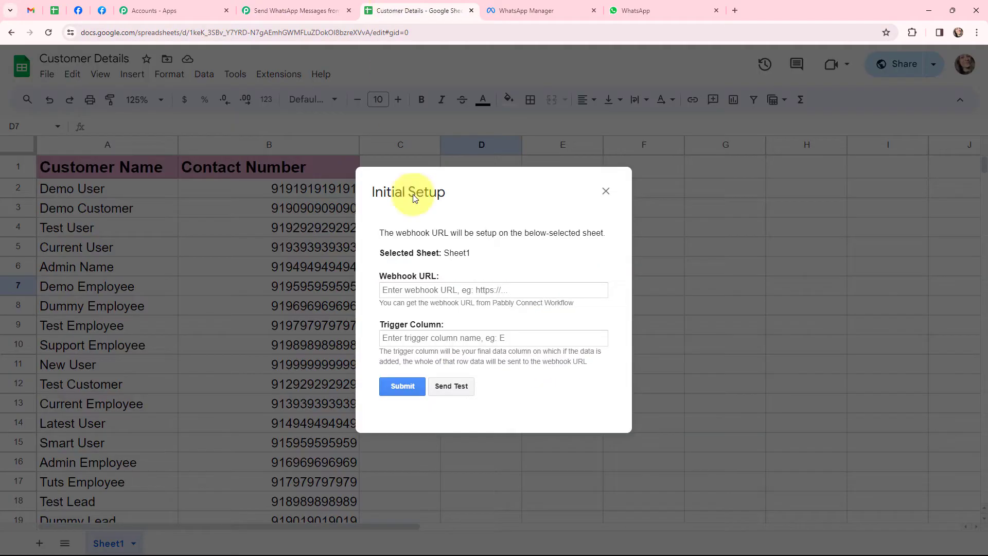
{"action": "left_click", "coordinate": [421, 290]}
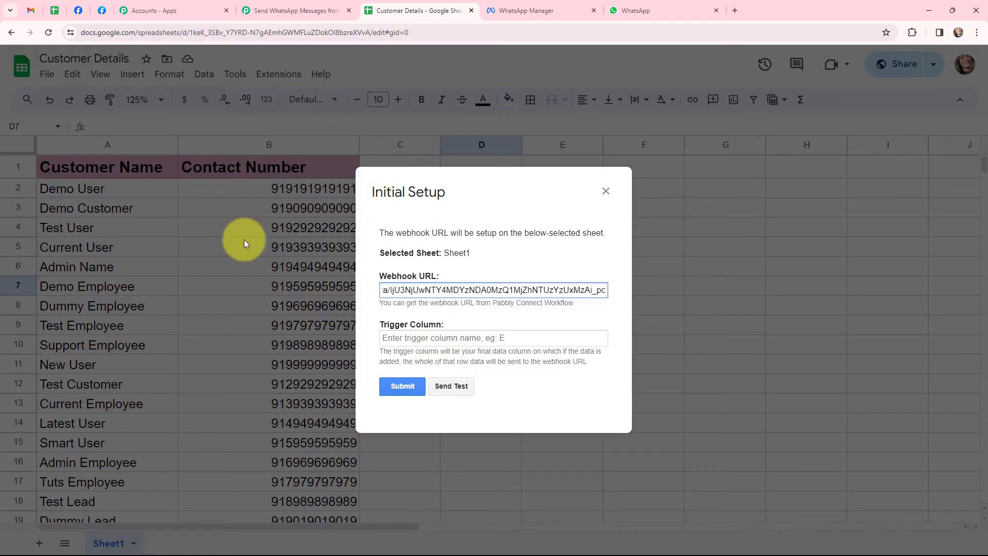
- Set the trigger column to b, submit the setup, and send test data
{"action": "left_click", "coordinate": [445, 340]}
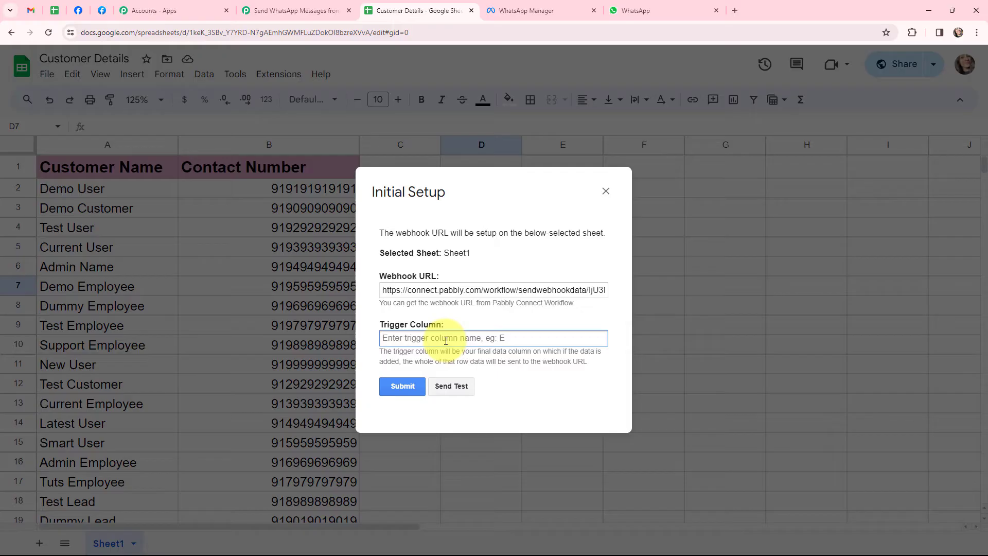
{"action": "type", "text": "b"}
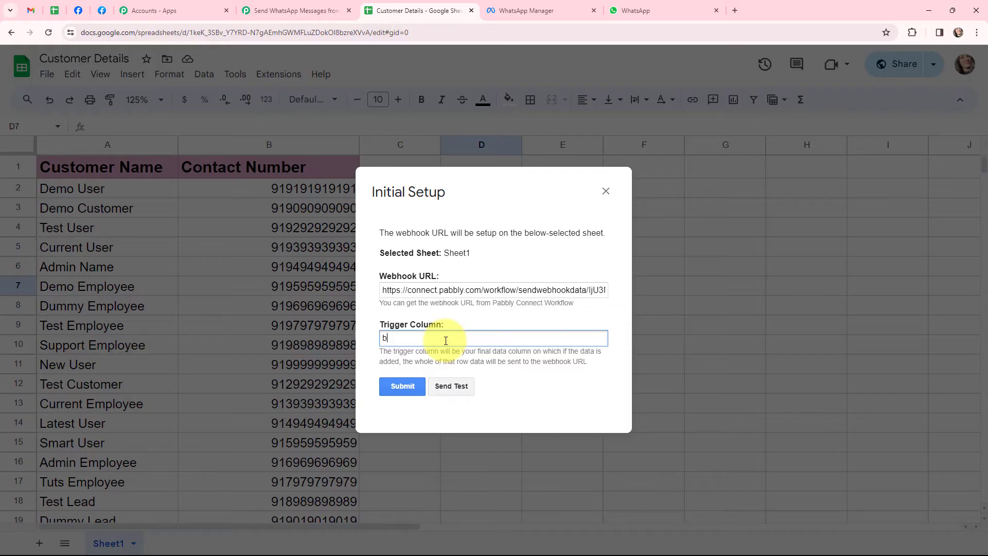
{"action": "left_click", "coordinate": [414, 387]}
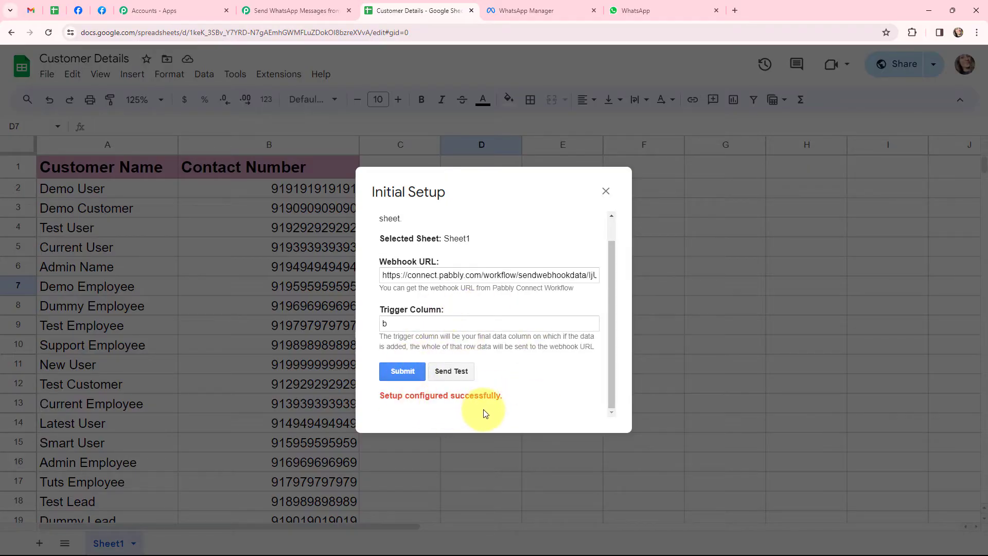
{"action": "left_click", "coordinate": [451, 372]}
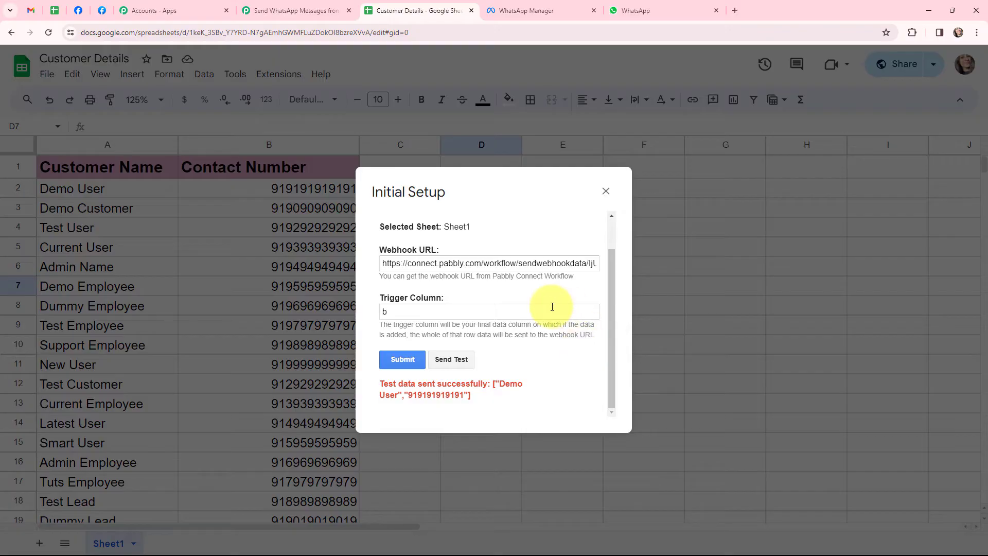
- Review the trigger's captured response: Customer Details, Sheet1, row 2, Demo User and contact number
{"action": "left_click", "coordinate": [297, 9]}
{"action": "scroll", "coordinate": [460, 215], "scroll_direction": "down", "scroll_amount": 9}
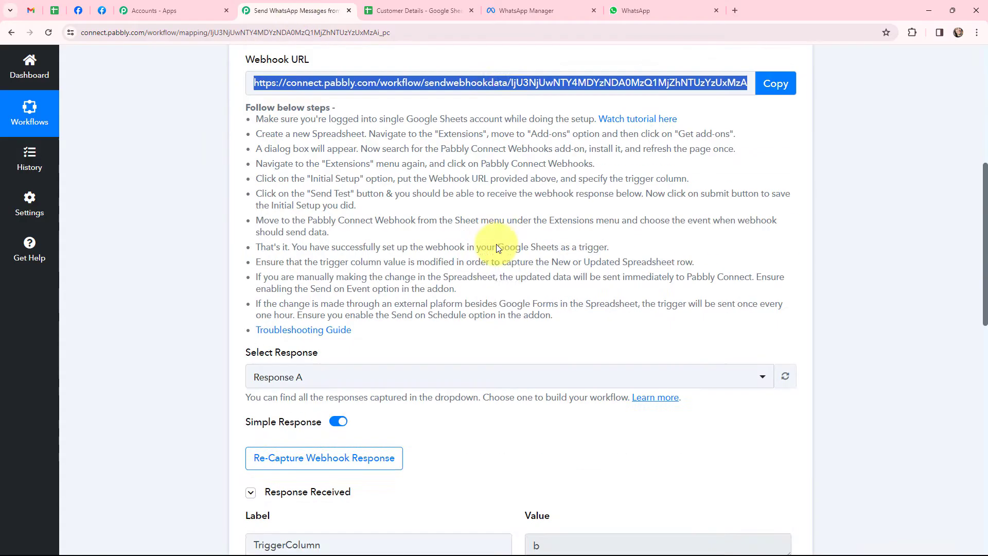
{"action": "scroll", "coordinate": [505, 176], "scroll_direction": "down", "scroll_amount": 2}
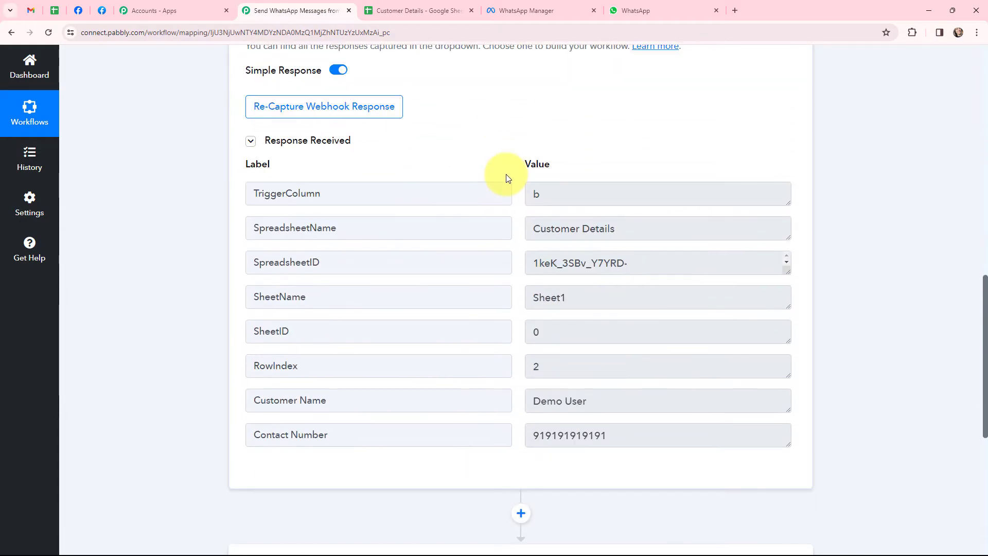
{"action": "left_click", "coordinate": [569, 192]}
{"action": "key", "text": "Tab"}
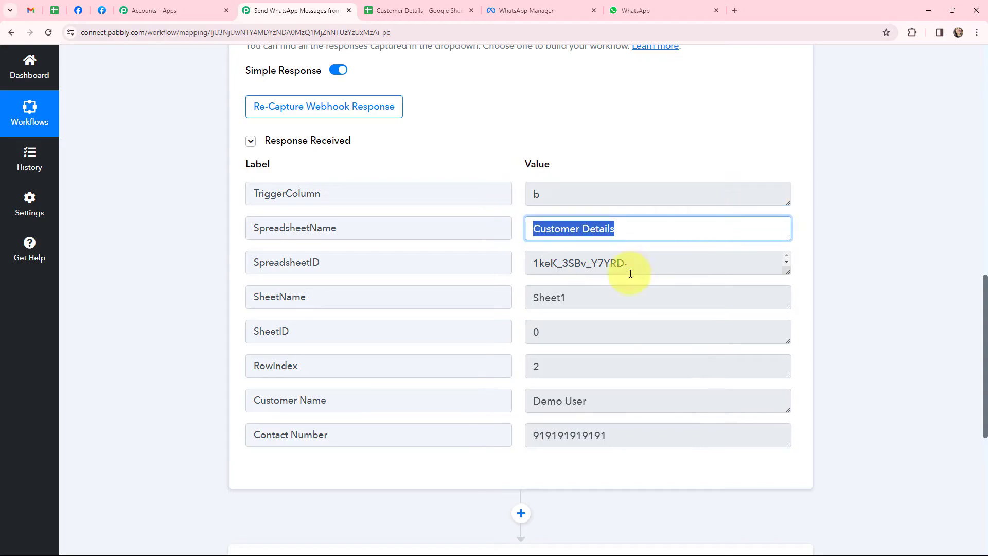
{"action": "key", "text": "Tab"}
{"action": "key", "text": "Tab"}
{"action": "key", "text": "Tab"}
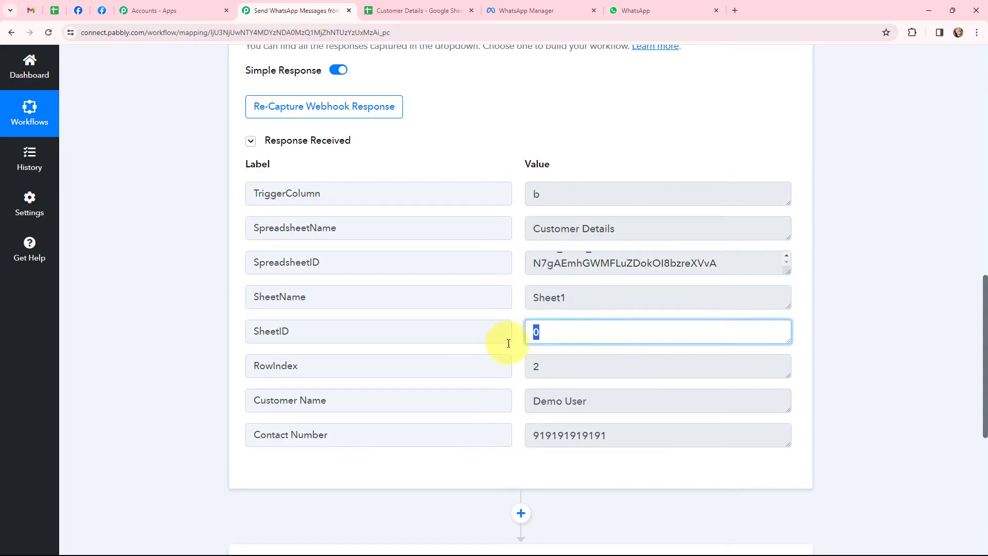
{"action": "key", "text": "Tab"}
{"action": "key", "text": "Tab"}
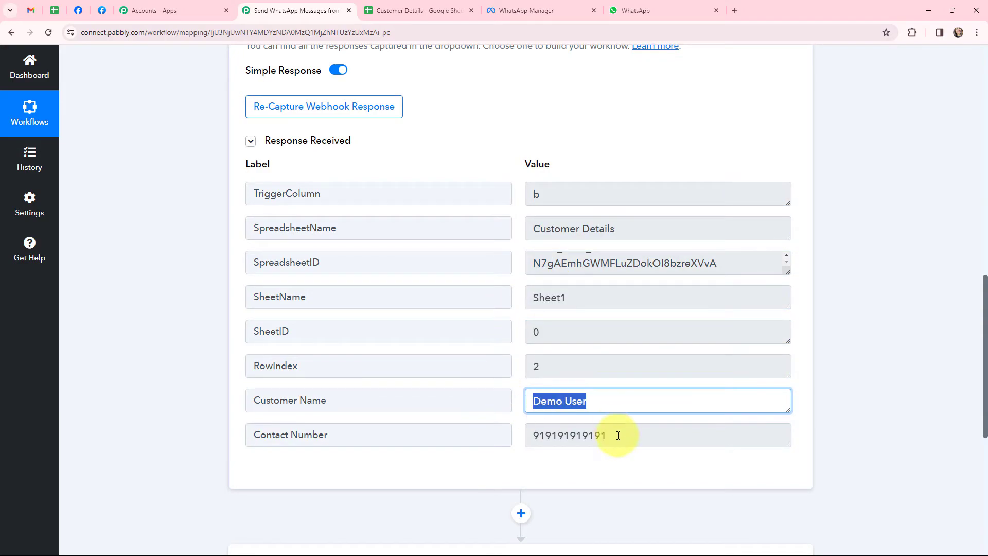
{"action": "key", "text": "Tab"}
{"action": "key", "text": "Tab"}
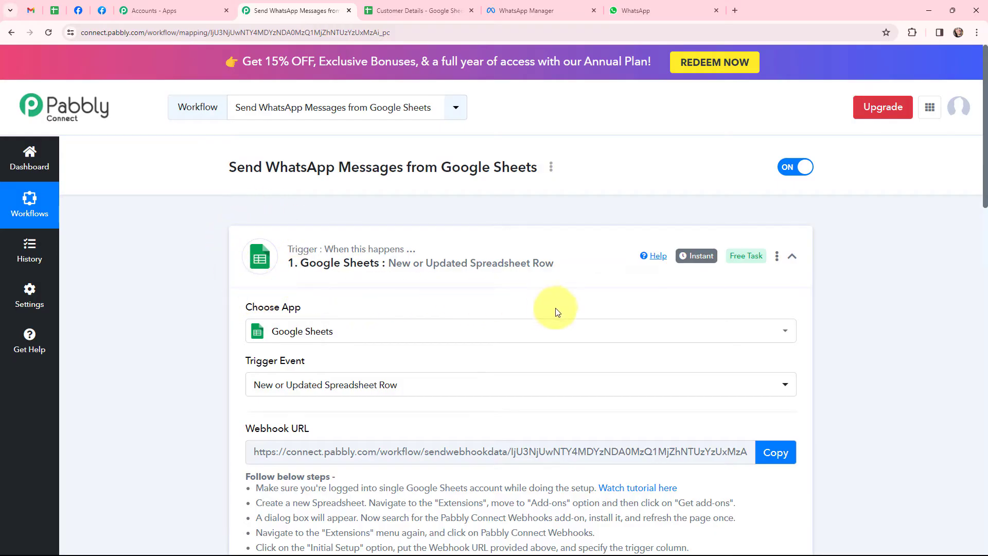
- Expand the WhatsApp Cloud API action and start adding new connection 'WhatsApp Cloud API #4'
{"action": "left_click", "coordinate": [301, 232]}
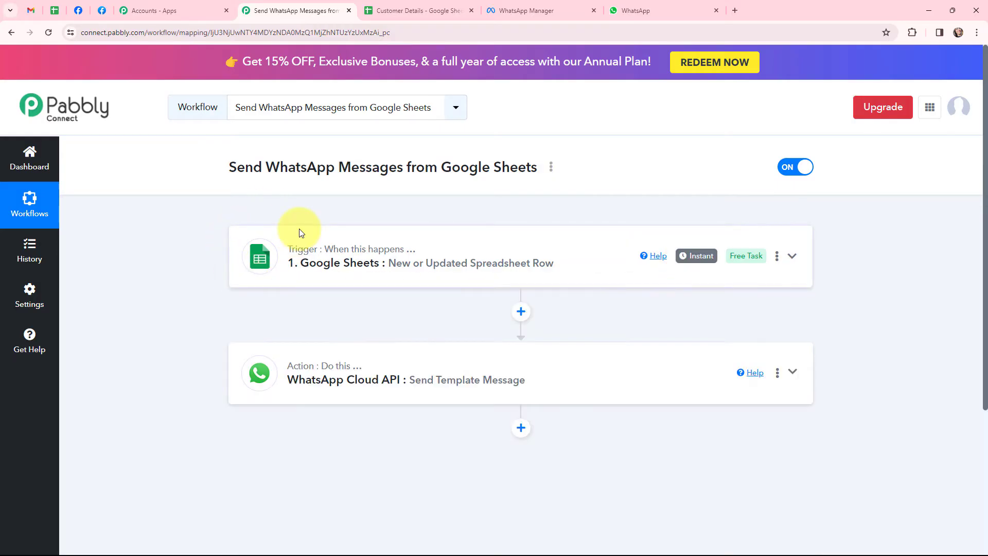
{"action": "left_click", "coordinate": [245, 370]}
{"action": "scroll", "coordinate": [242, 364], "scroll_direction": "down", "scroll_amount": 3}
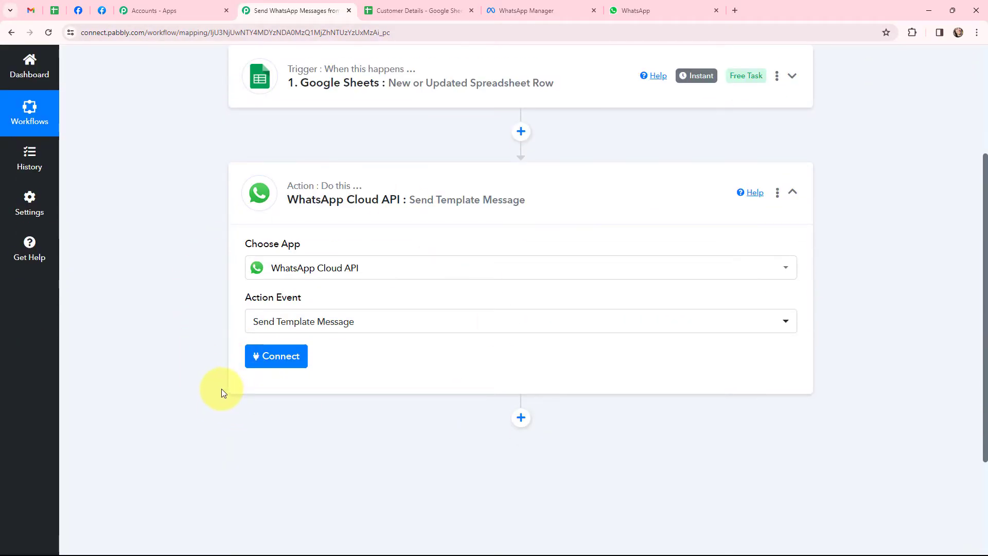
{"action": "left_click", "coordinate": [276, 359]}
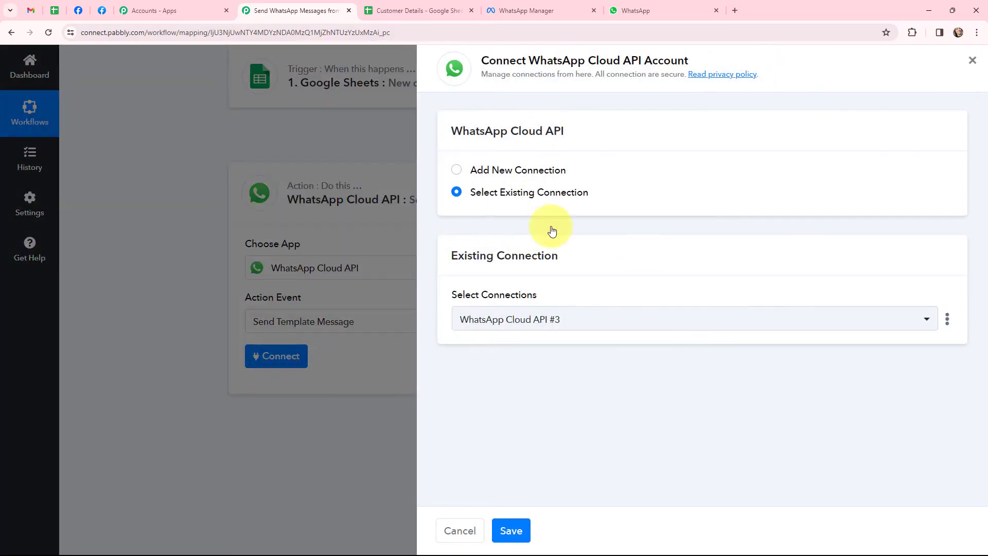
{"action": "left_click", "coordinate": [457, 171]}
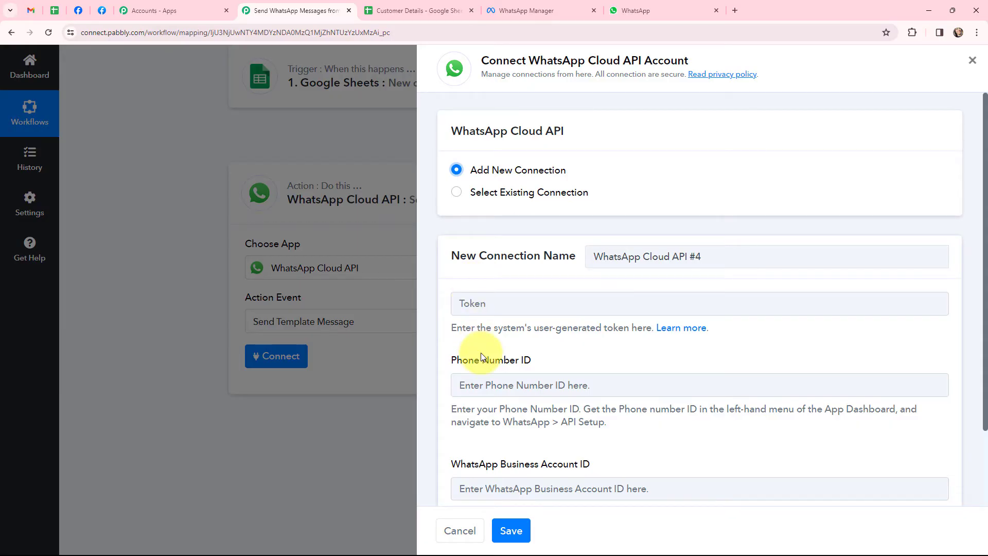
{"action": "scroll", "coordinate": [483, 357], "scroll_direction": "down", "scroll_amount": 2}
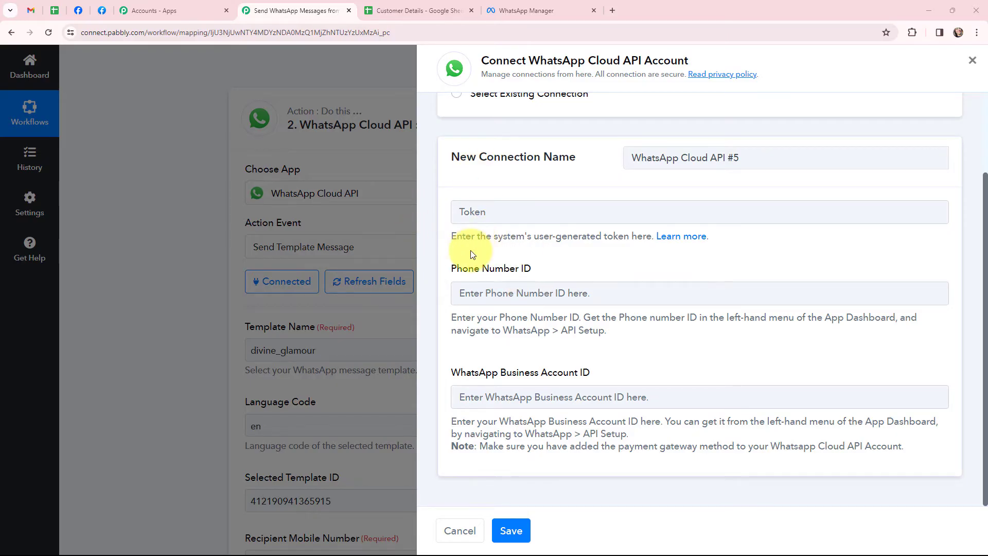
- Copy the temporary access token from Meta's WhatsApp API Setup into Pabbly's Token field
{"action": "left_click", "coordinate": [102, 10]}
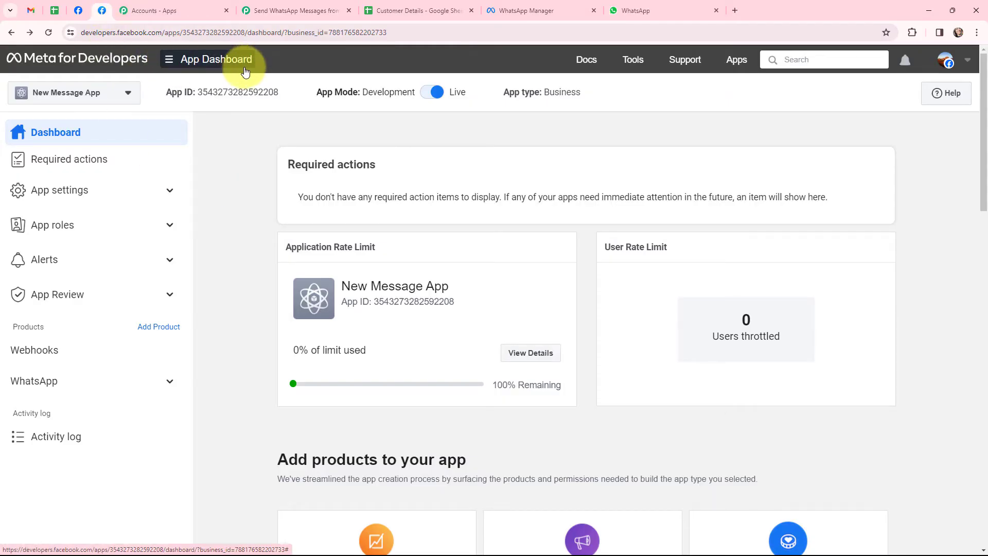
{"action": "left_click", "coordinate": [170, 381]}
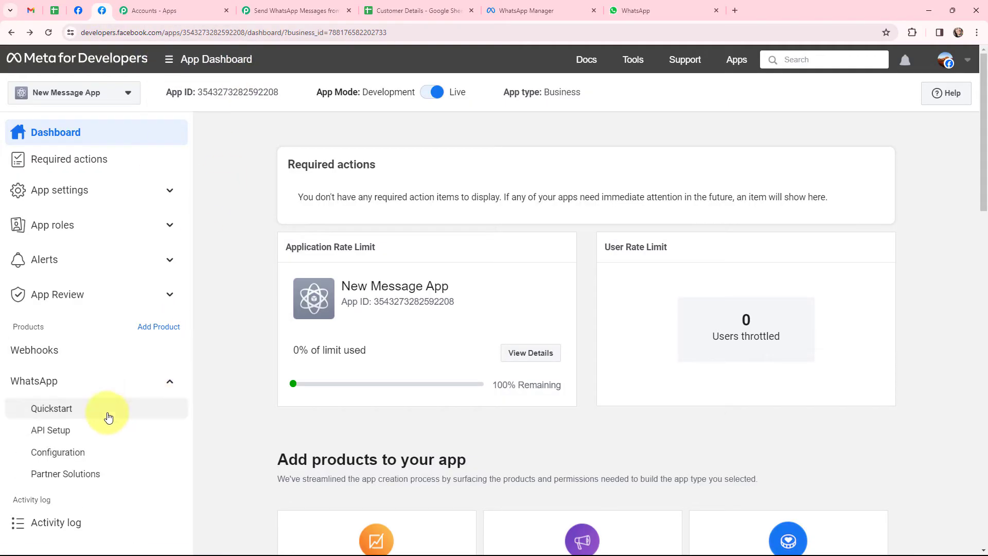
{"action": "left_click", "coordinate": [60, 433]}
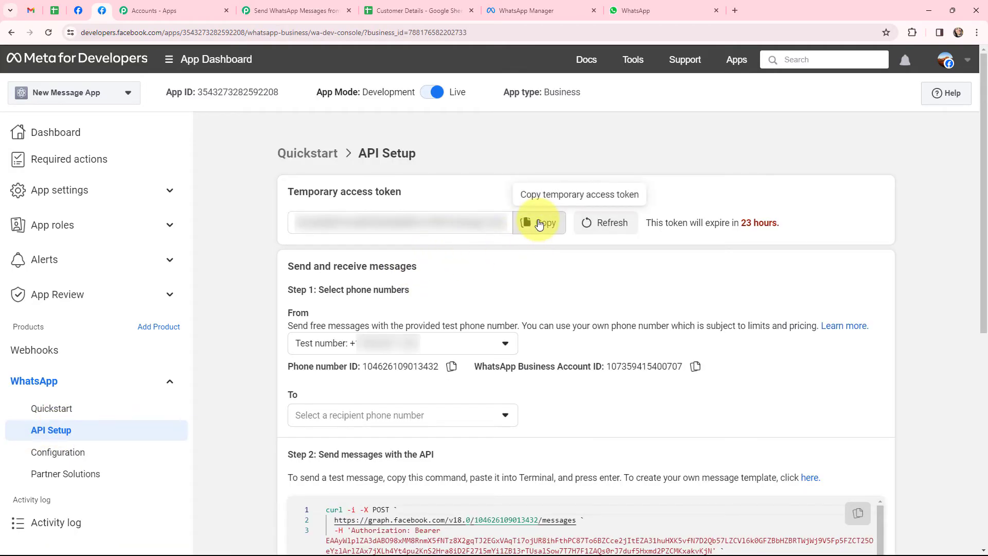
{"action": "left_click", "coordinate": [539, 224]}
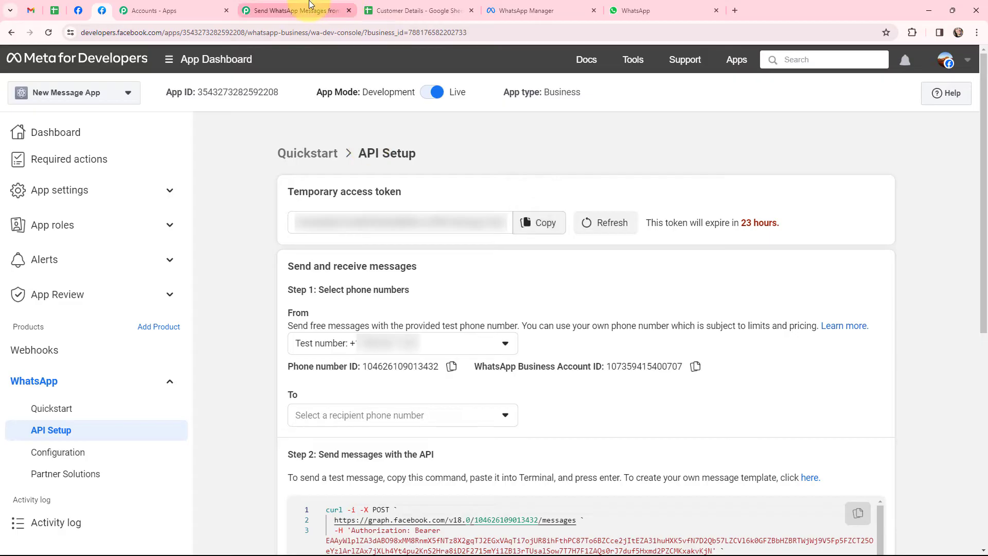
{"action": "left_click", "coordinate": [293, 11]}
{"action": "left_click", "coordinate": [453, 263]}
{"action": "key", "text": "ctrl+v"}
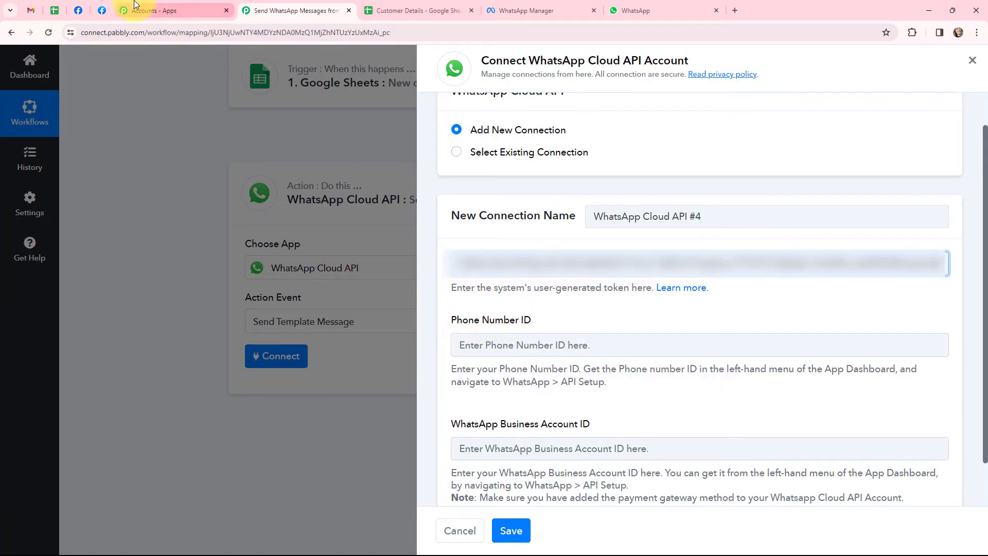
- Copy the phone number ID from API Setup into Pabbly's Phone Number ID field
{"action": "left_click", "coordinate": [108, 7]}
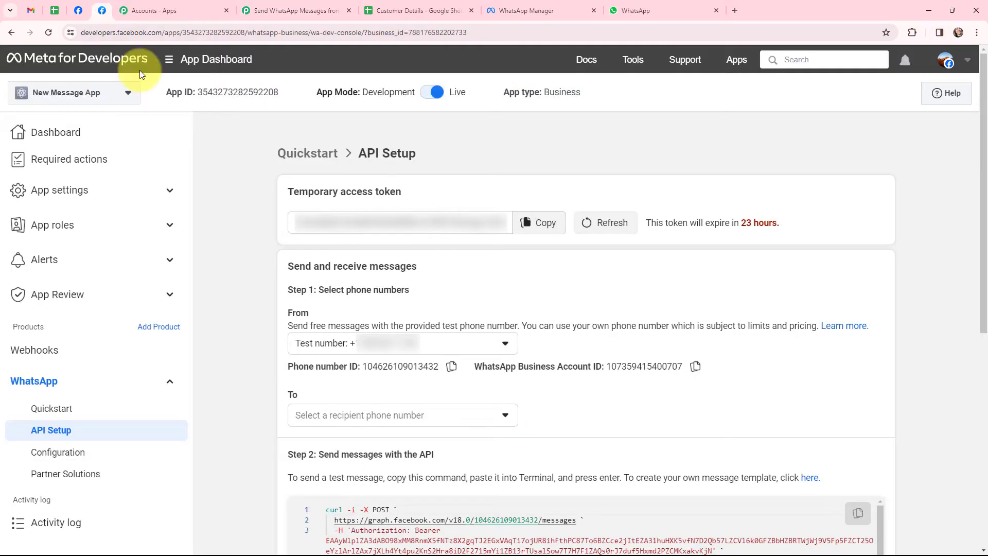
{"action": "left_click", "coordinate": [452, 373]}
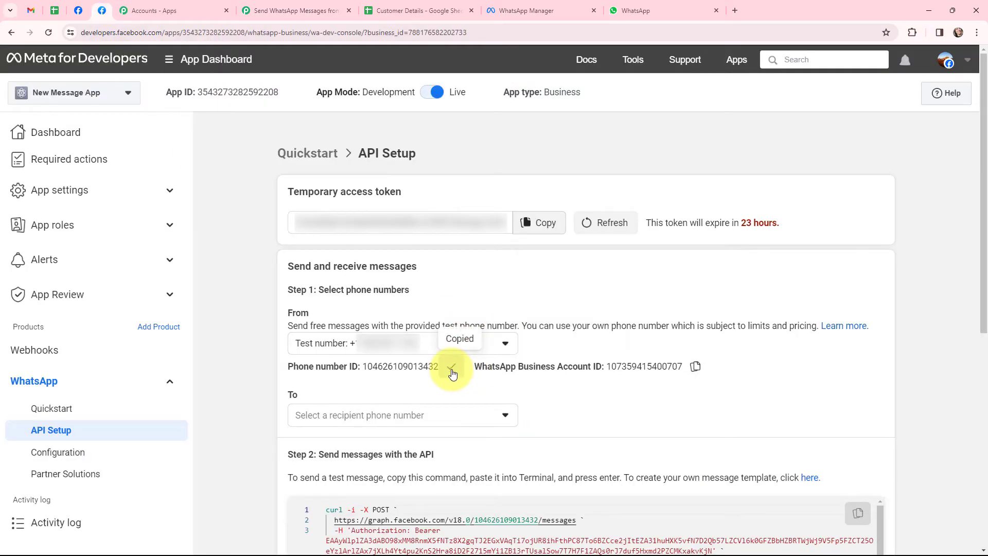
{"action": "left_click", "coordinate": [338, 5]}
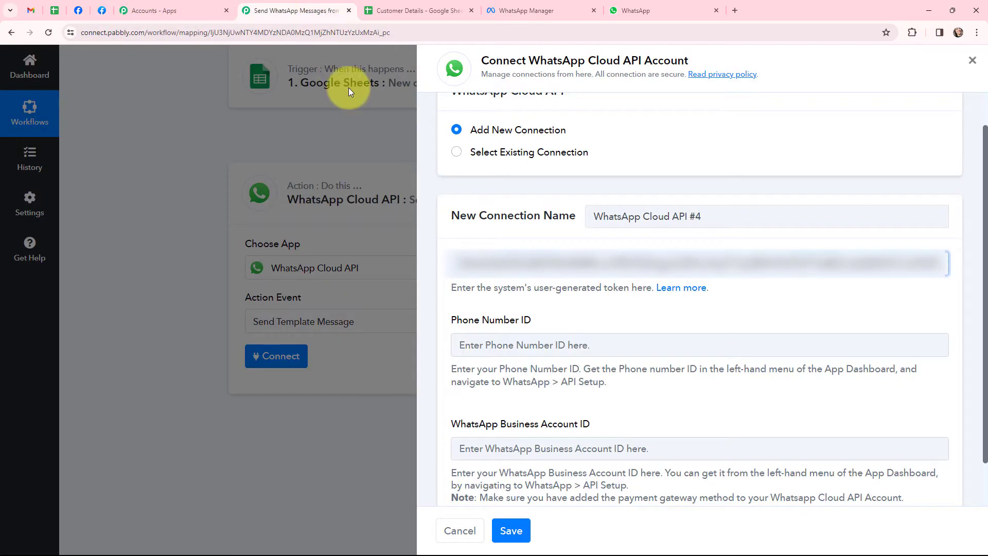
{"action": "left_click", "coordinate": [481, 353]}
{"action": "key", "text": "ctrl+v"}
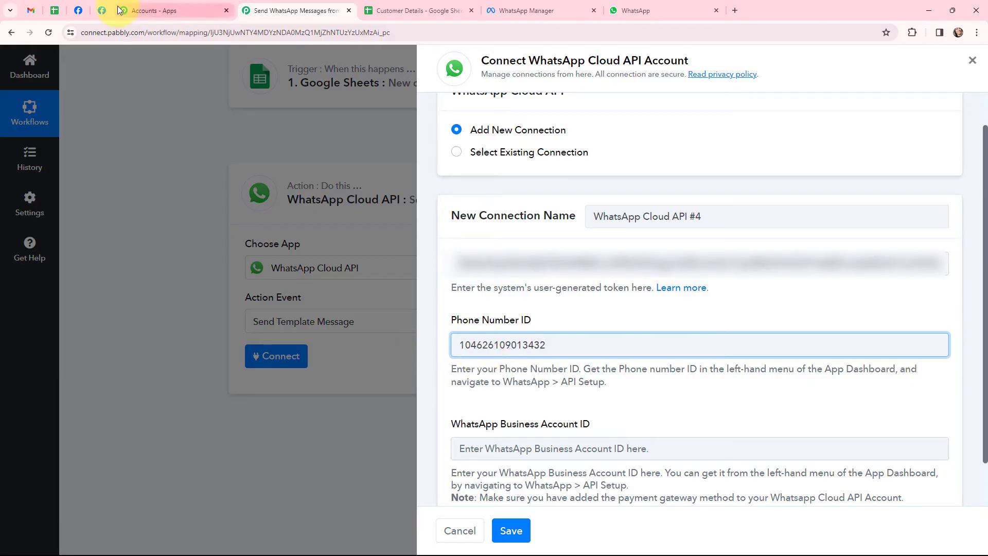
- Copy the WhatsApp Business Account ID and select Pabbly's business account ID field
{"action": "left_click", "coordinate": [102, 10]}
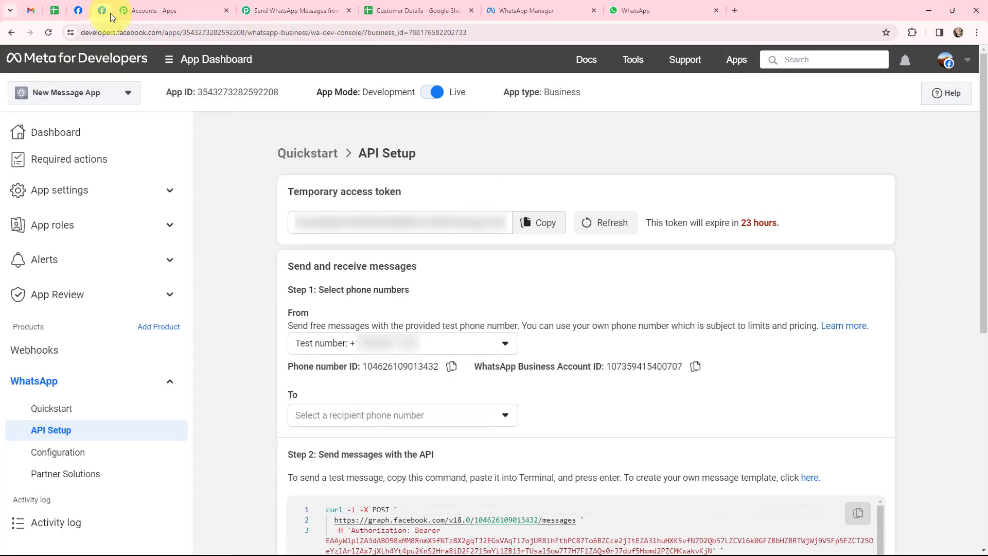
{"action": "left_click", "coordinate": [696, 367]}
{"action": "left_click", "coordinate": [281, 10]}
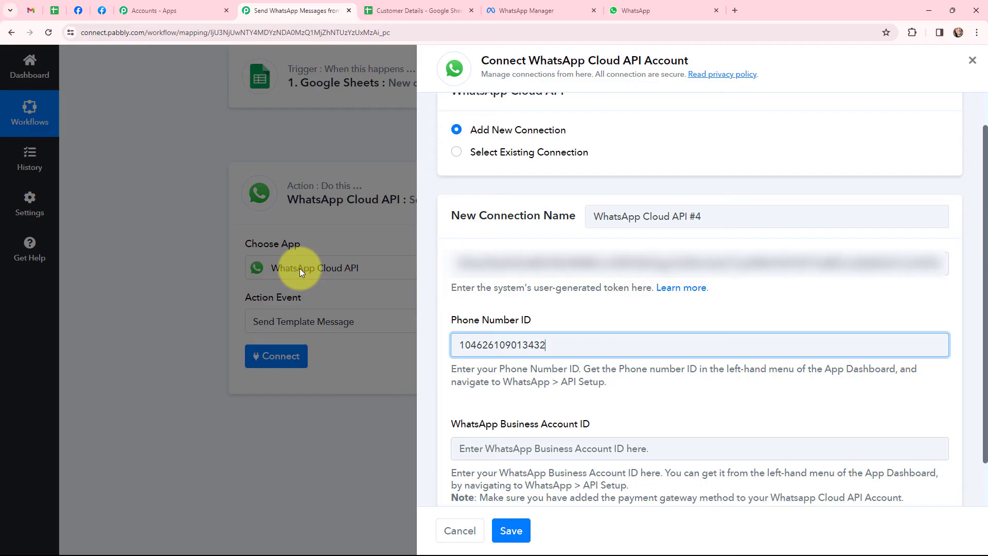
{"action": "left_click", "coordinate": [489, 449]}
- Paste the Business Account ID, save the WhatsApp connection, and view WhatsApp Manager's message templates
{"action": "key", "text": "ctrl+v"}
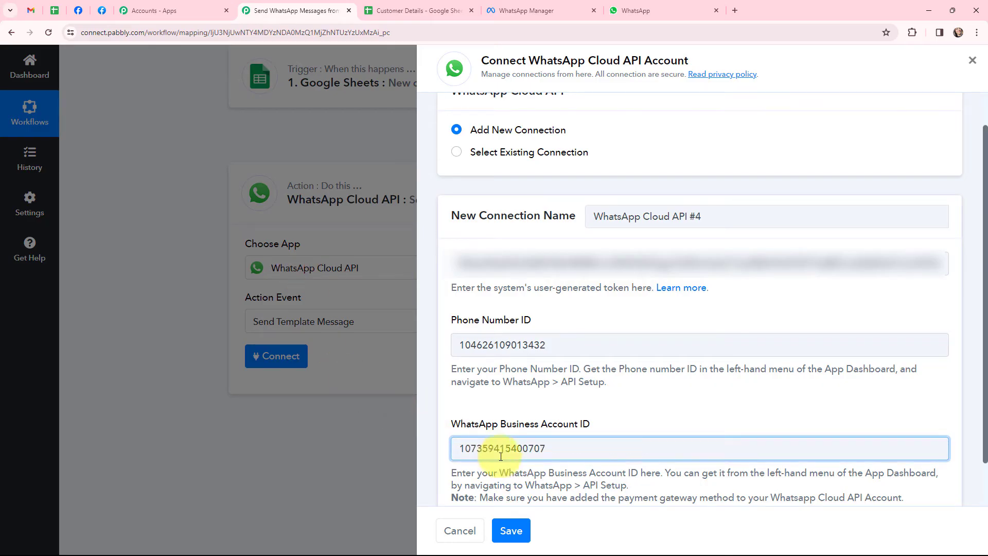
{"action": "left_click", "coordinate": [510, 530]}
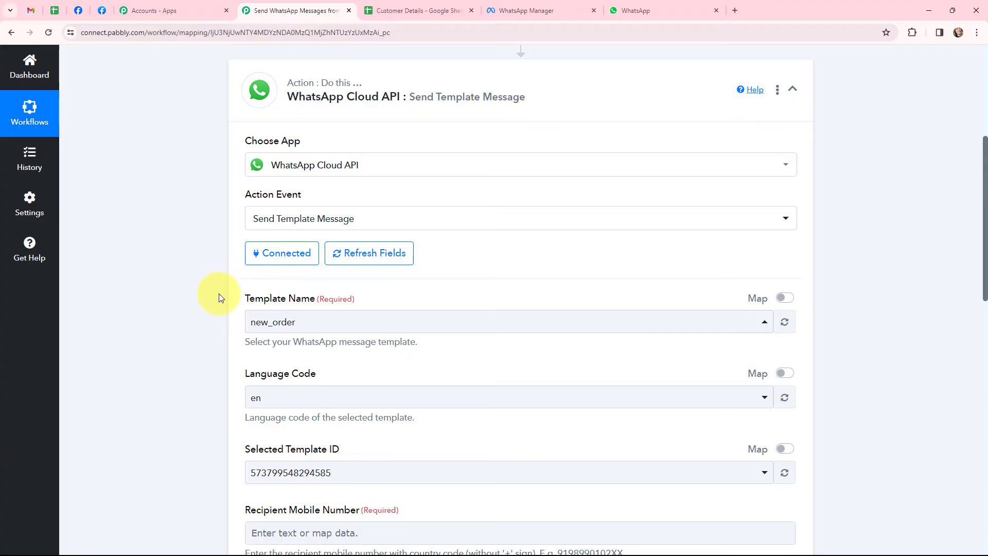
{"action": "left_click", "coordinate": [550, 5]}
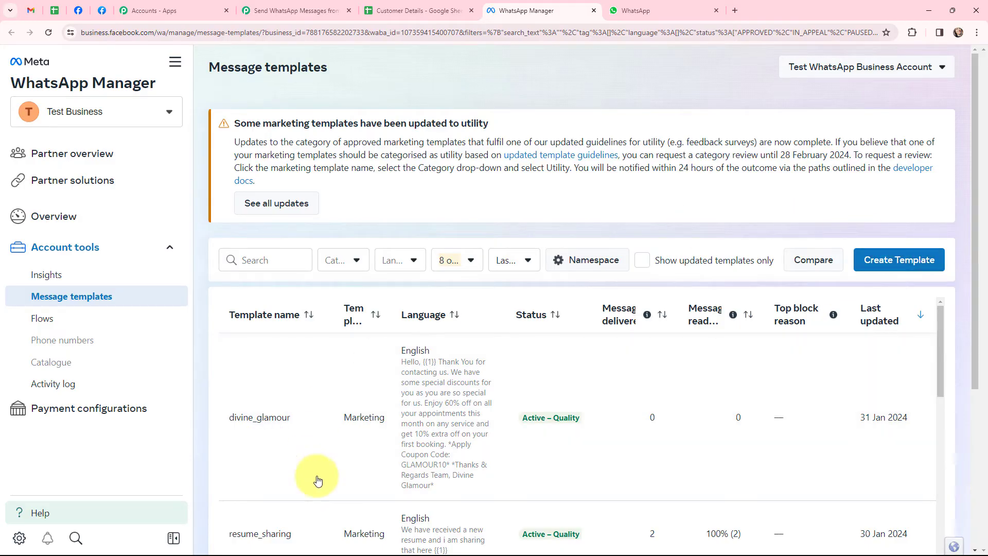
- Read the divine_glamour template's header, body and preview, then go back to Pabbly's WhatsApp action
{"action": "left_click", "coordinate": [261, 412]}
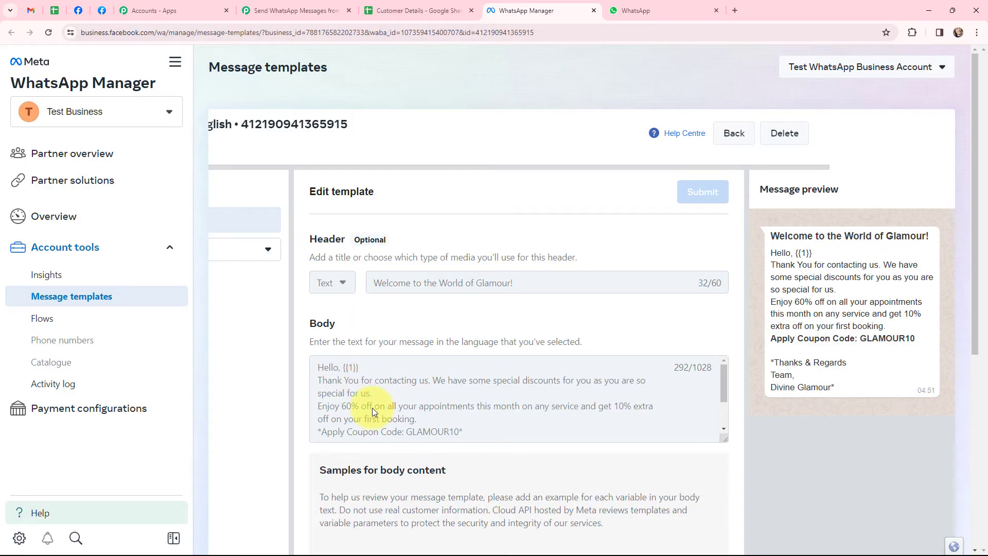
{"action": "left_click", "coordinate": [278, 10]}
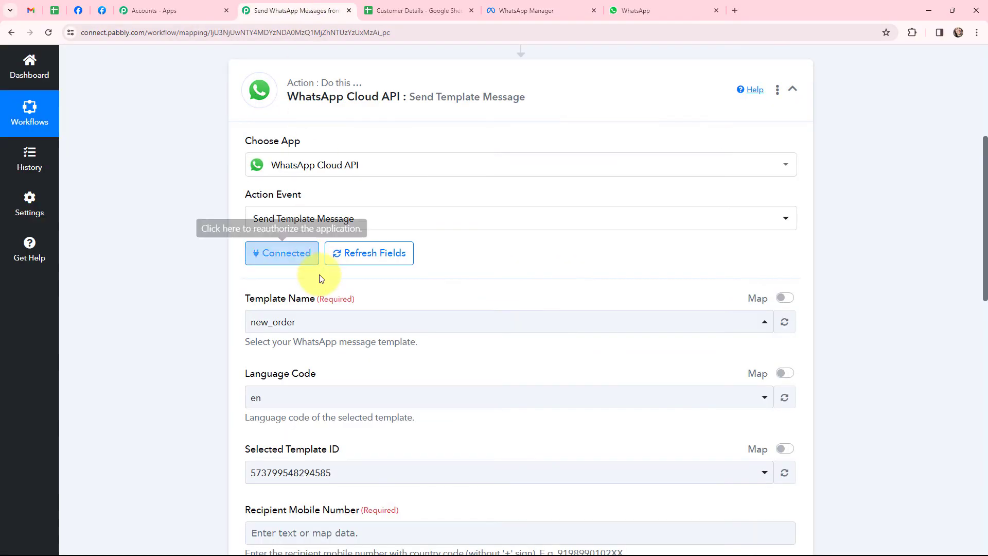
- Select the divine_glamour message template in the WhatsApp action
{"action": "left_click", "coordinate": [318, 318]}
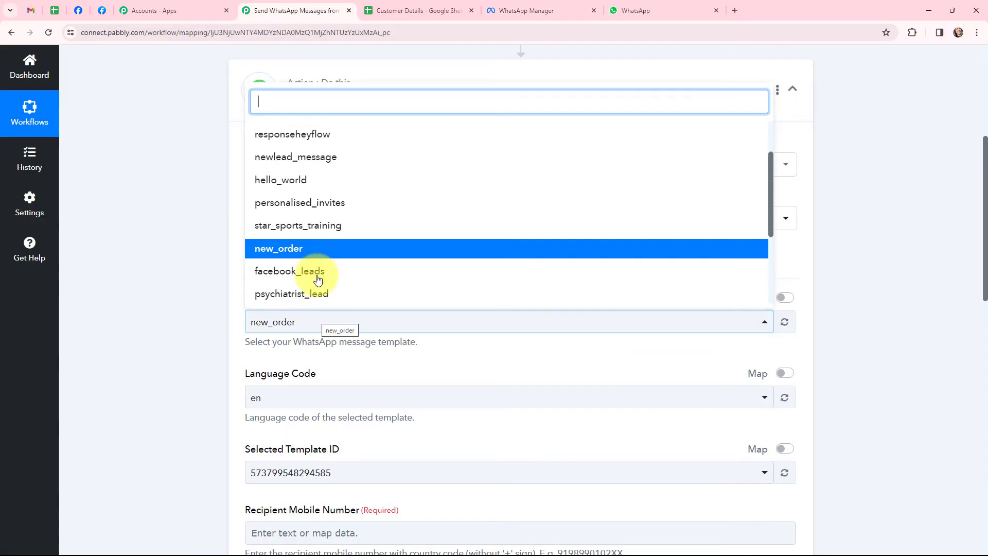
{"action": "type", "text": "ivi"}
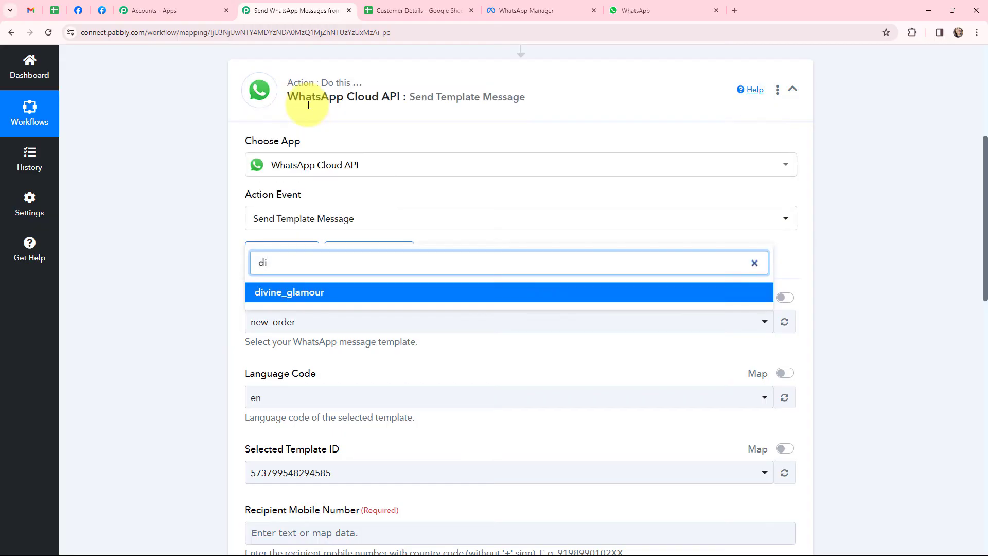
{"action": "left_click", "coordinate": [294, 292]}
{"action": "scroll", "coordinate": [247, 155], "scroll_direction": "down", "scroll_amount": 4}
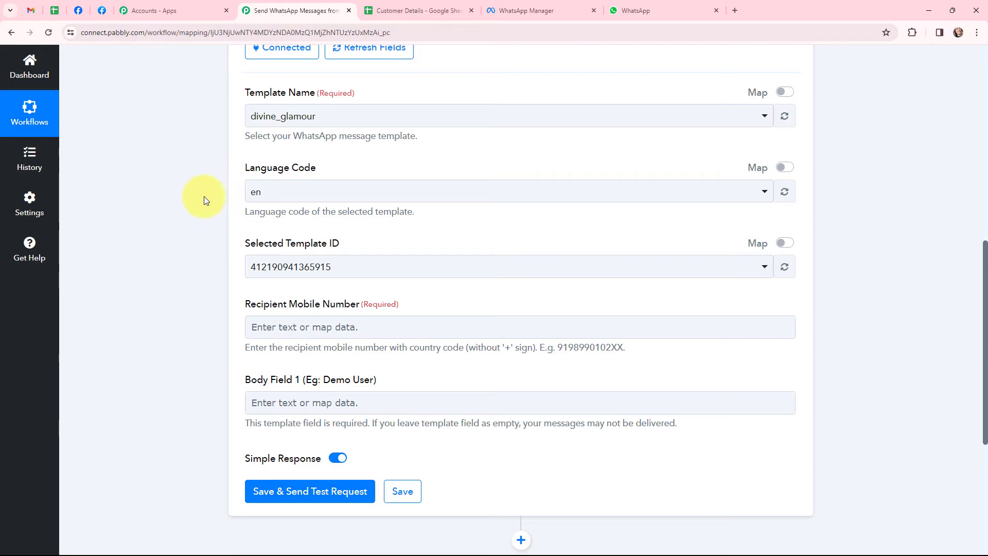
{"action": "scroll", "coordinate": [206, 168], "scroll_direction": "down", "scroll_amount": 1}
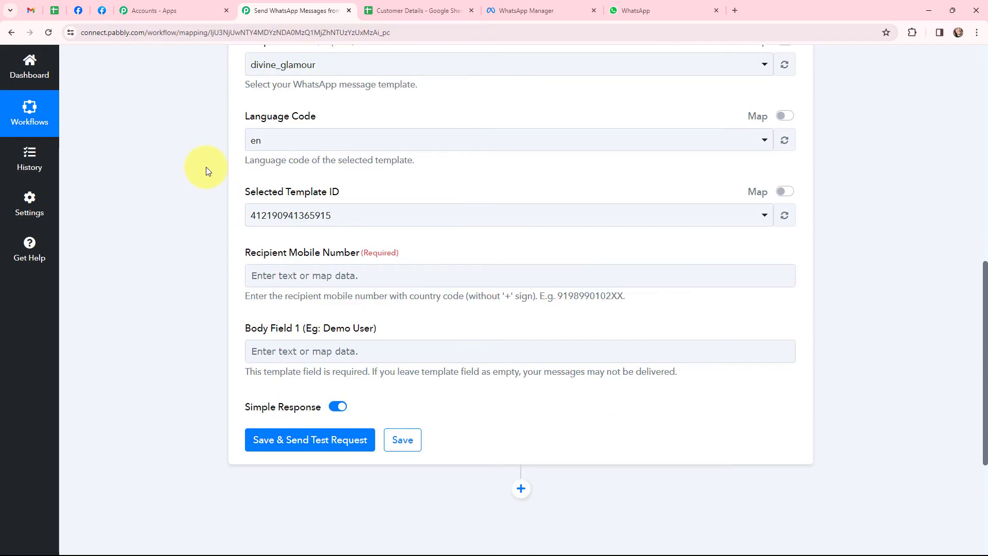
- Map the Google Sheets Contact Number to Recipient Mobile Number
{"action": "left_click", "coordinate": [279, 271]}
{"action": "left_click", "coordinate": [279, 273]}
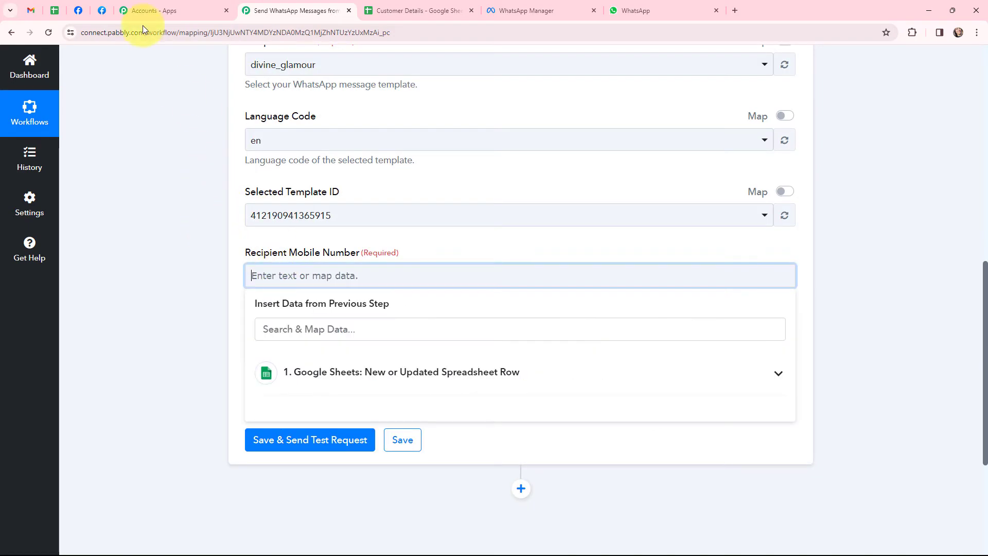
{"action": "left_click", "coordinate": [310, 372]}
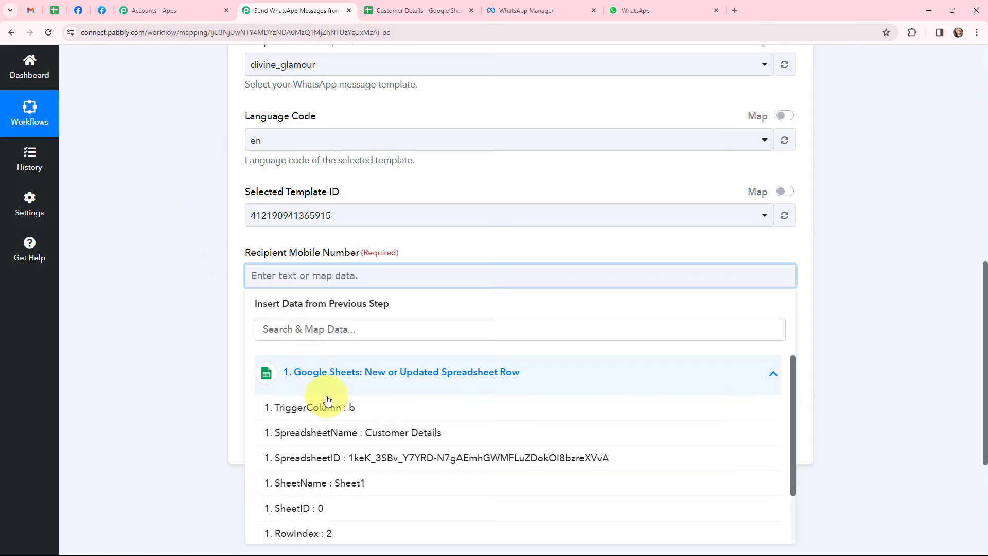
{"action": "scroll", "coordinate": [326, 402], "scroll_direction": "down", "scroll_amount": 1}
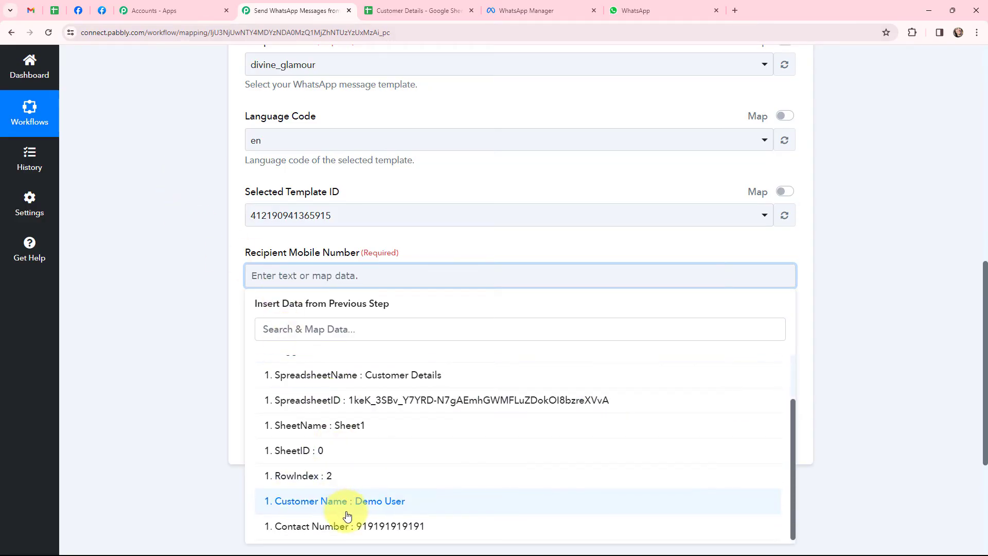
{"action": "left_click", "coordinate": [359, 526]}
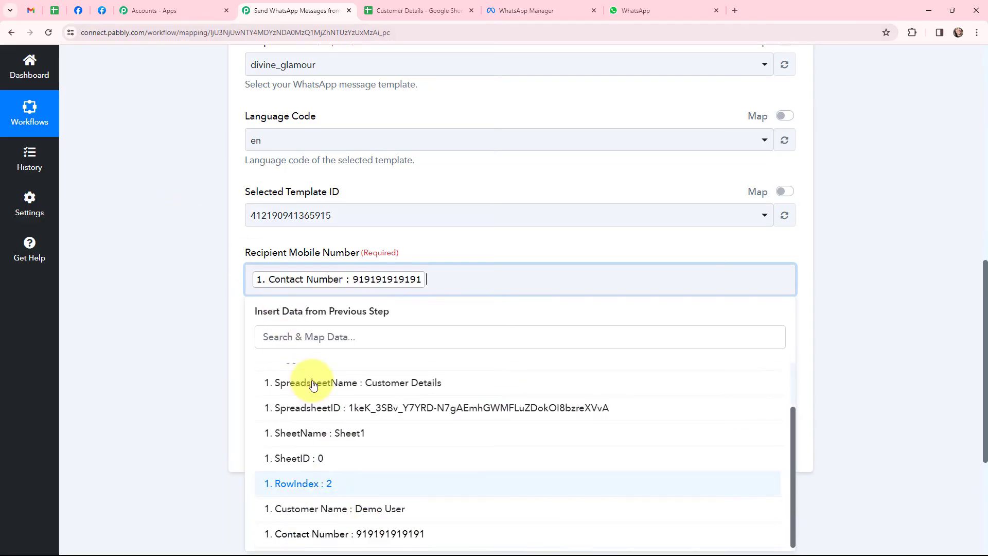
{"action": "left_click", "coordinate": [206, 207]}
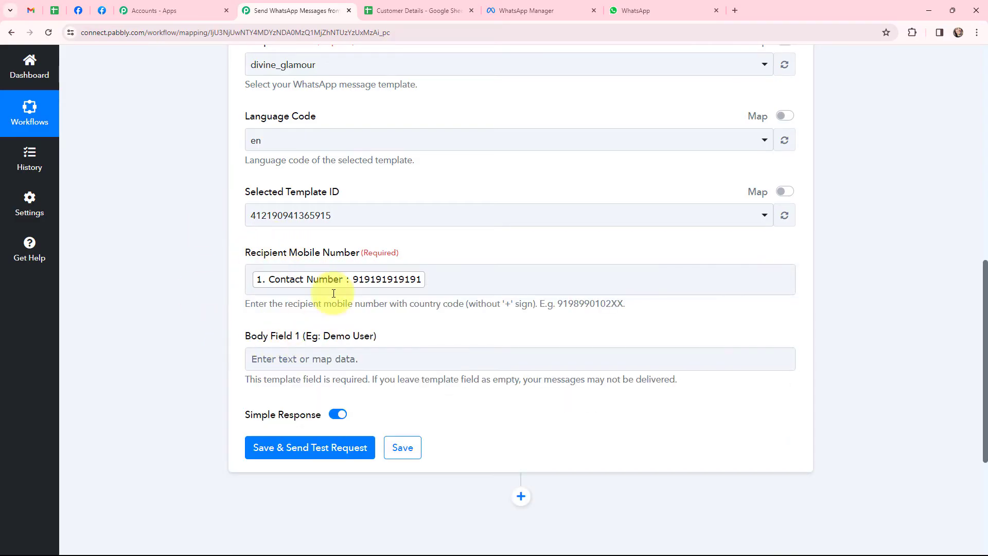
- Map the Google Sheets Customer Name to the template's Body Field 1
{"action": "left_click", "coordinate": [282, 364]}
{"action": "left_click", "coordinate": [309, 358]}
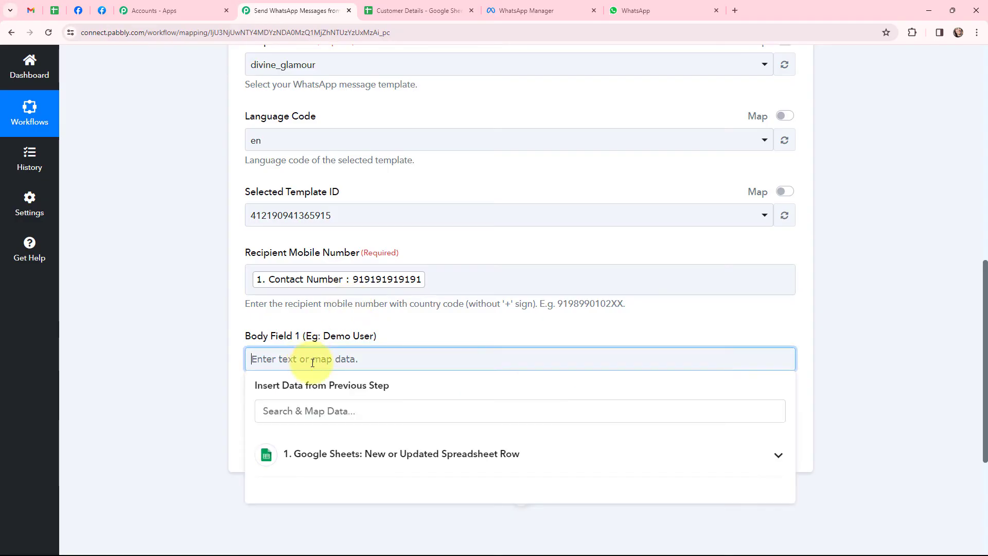
{"action": "left_click", "coordinate": [311, 455]}
{"action": "scroll", "coordinate": [315, 317], "scroll_direction": "down", "scroll_amount": 5}
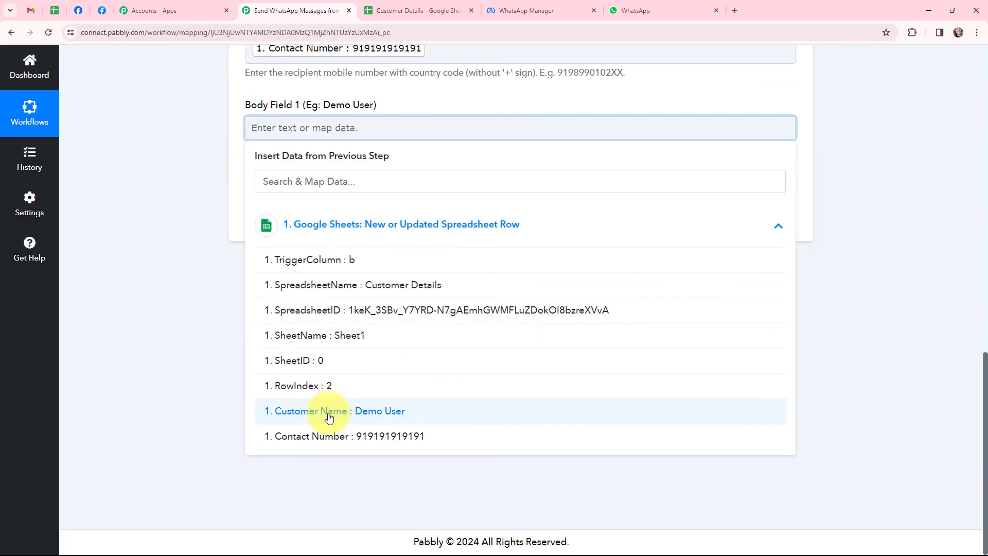
{"action": "left_click", "coordinate": [353, 410]}
{"action": "left_click", "coordinate": [196, 135]}
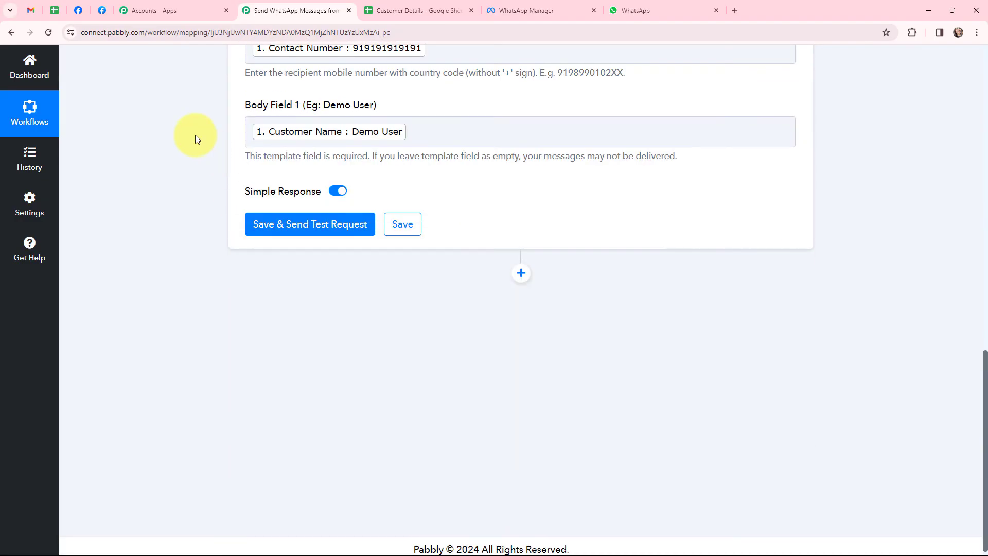
{"action": "scroll", "coordinate": [196, 135], "scroll_direction": "up", "scroll_amount": 3}
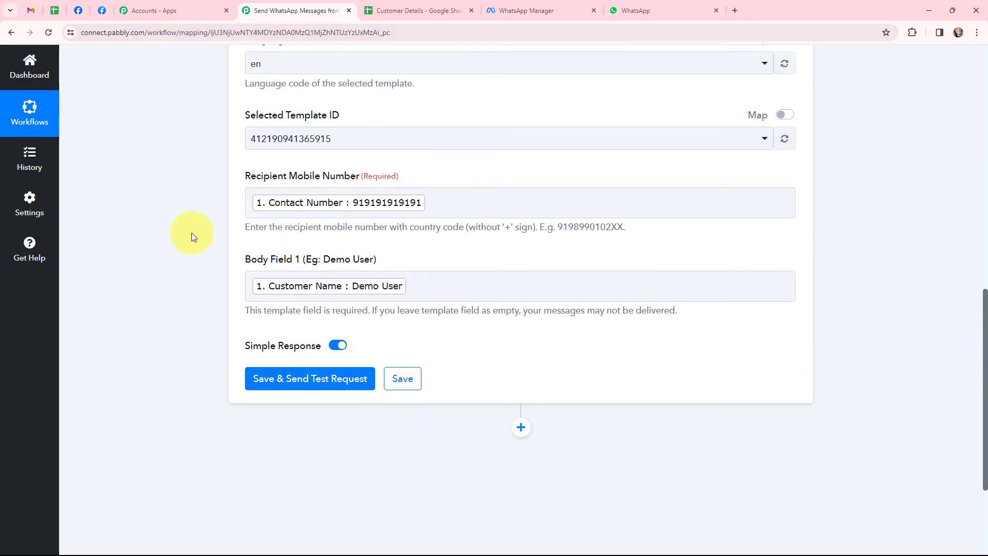
- Save the WhatsApp action and send a test request, getting message status accepted
{"action": "scroll", "coordinate": [150, 239], "scroll_direction": "up", "scroll_amount": 1}
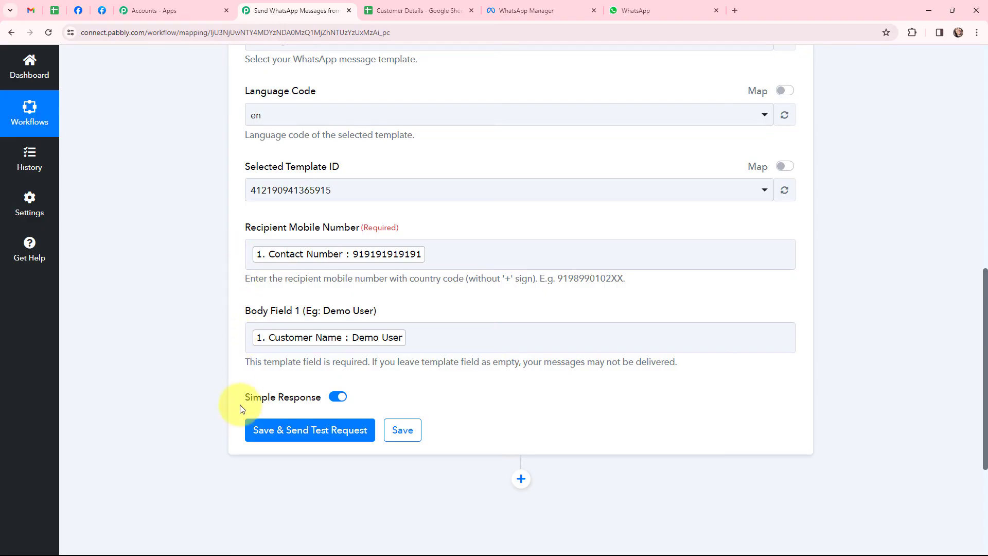
{"action": "left_click", "coordinate": [308, 435]}
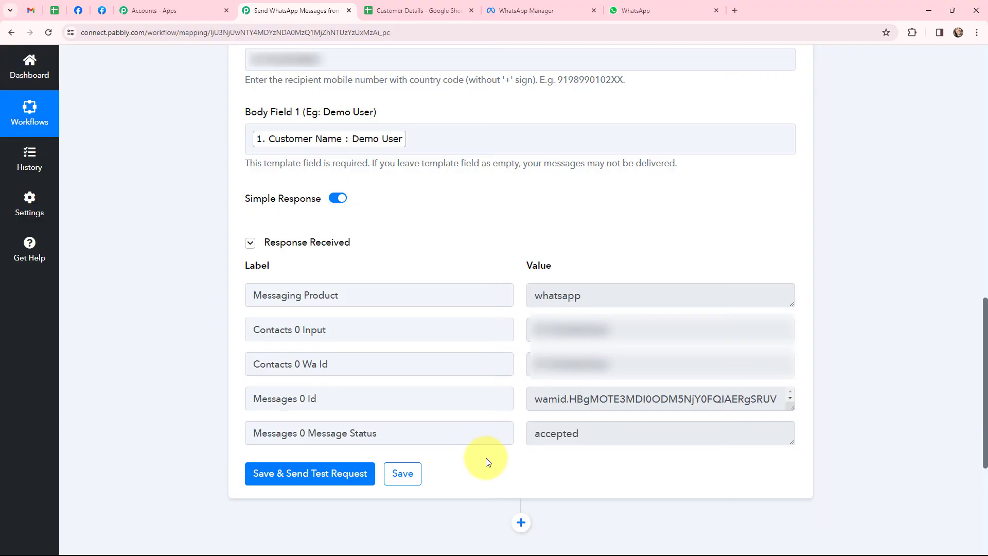
- Confirm the 'Welcome to the World of Glamour!' WhatsApp message greets the customer named in cell A2
{"action": "left_click", "coordinate": [669, 10]}
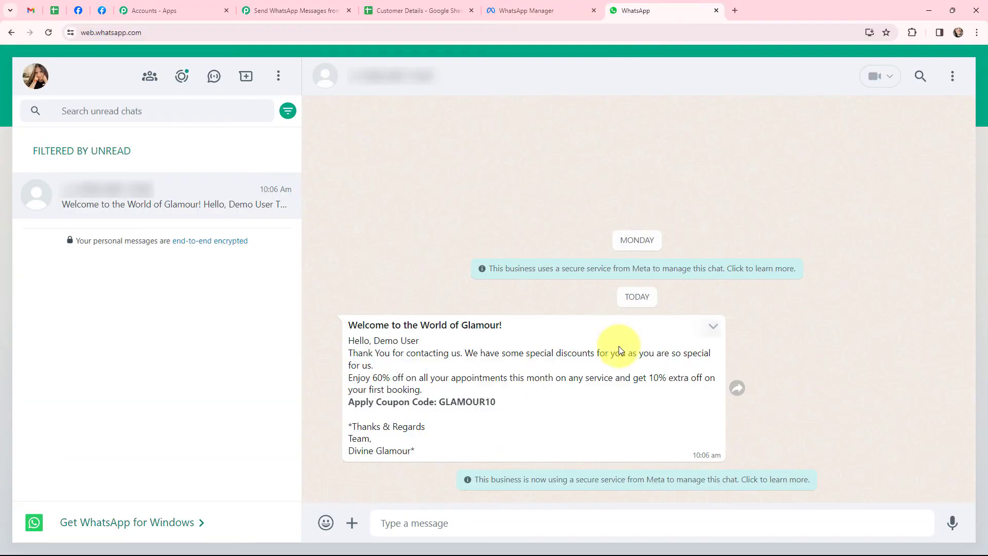
{"action": "left_click_drag", "start_coordinate": [374, 340], "coordinate": [419, 340]}
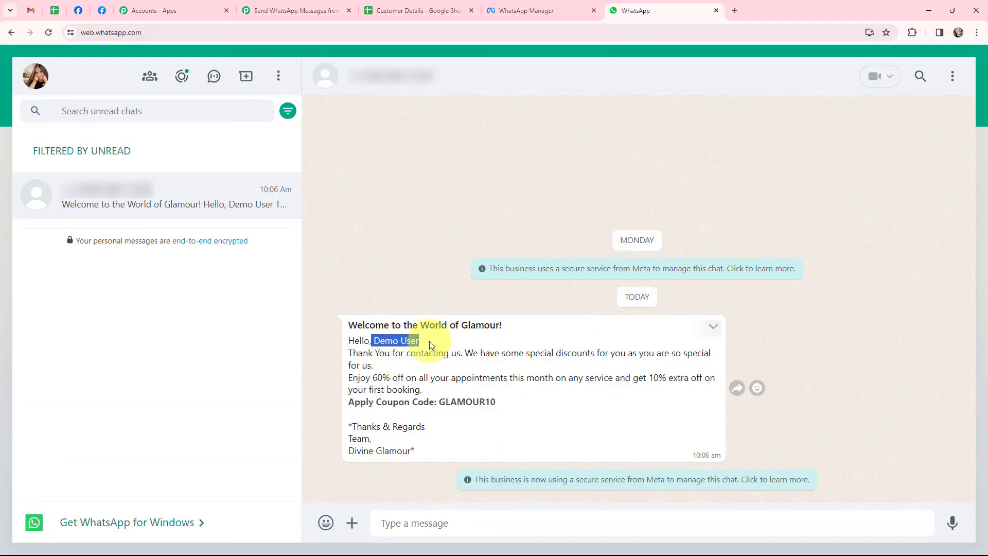
{"action": "left_click", "coordinate": [384, 10]}
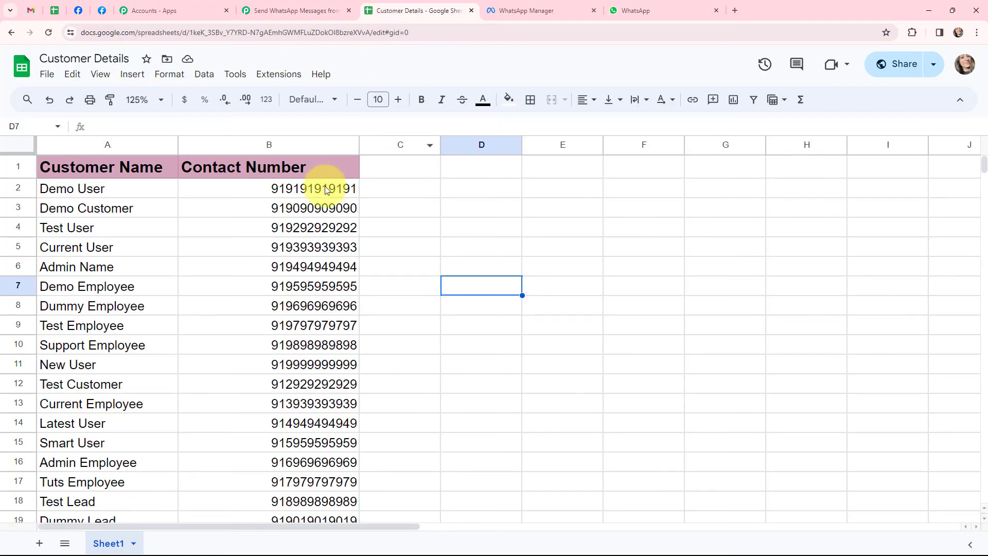
{"action": "left_click", "coordinate": [46, 188]}
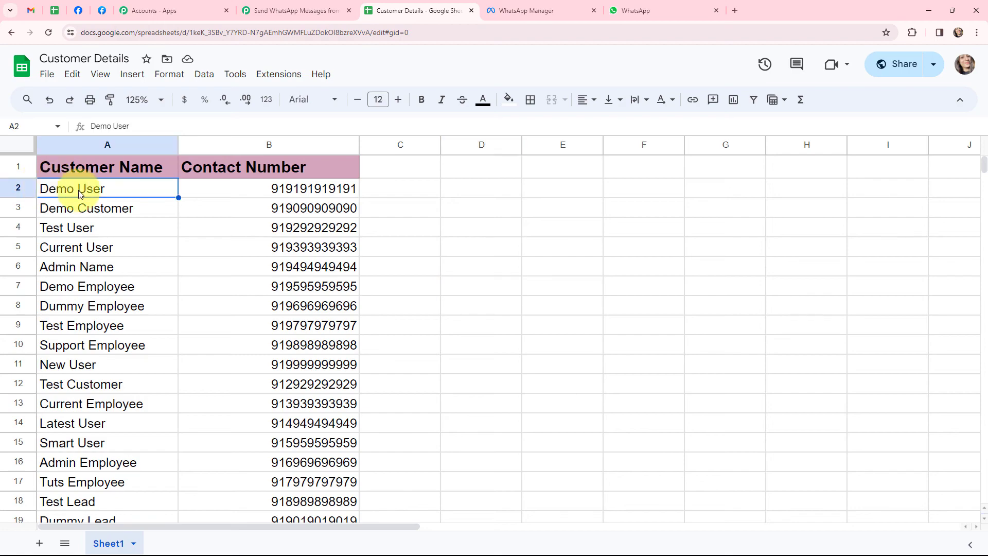
{"action": "left_click", "coordinate": [635, 11]}
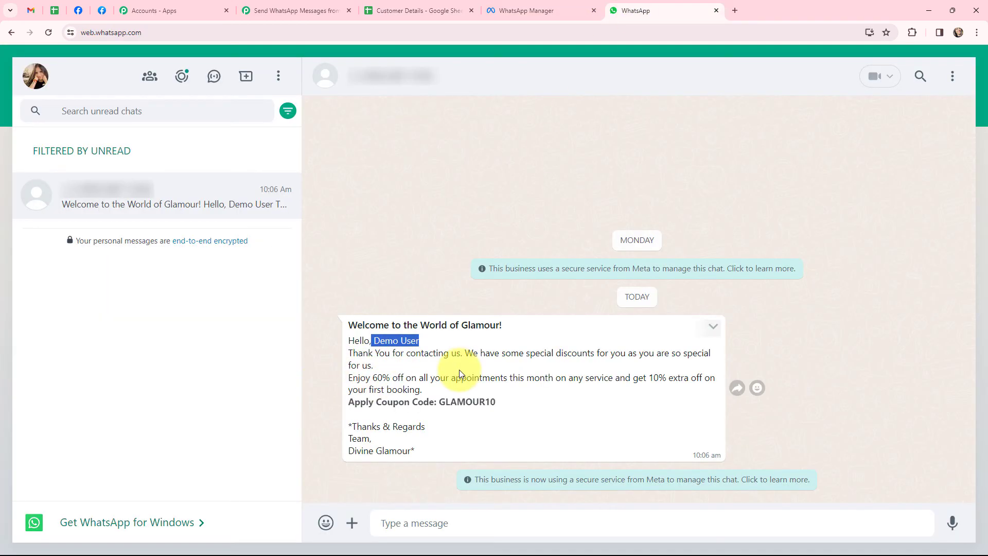
{"action": "left_click", "coordinate": [437, 354]}
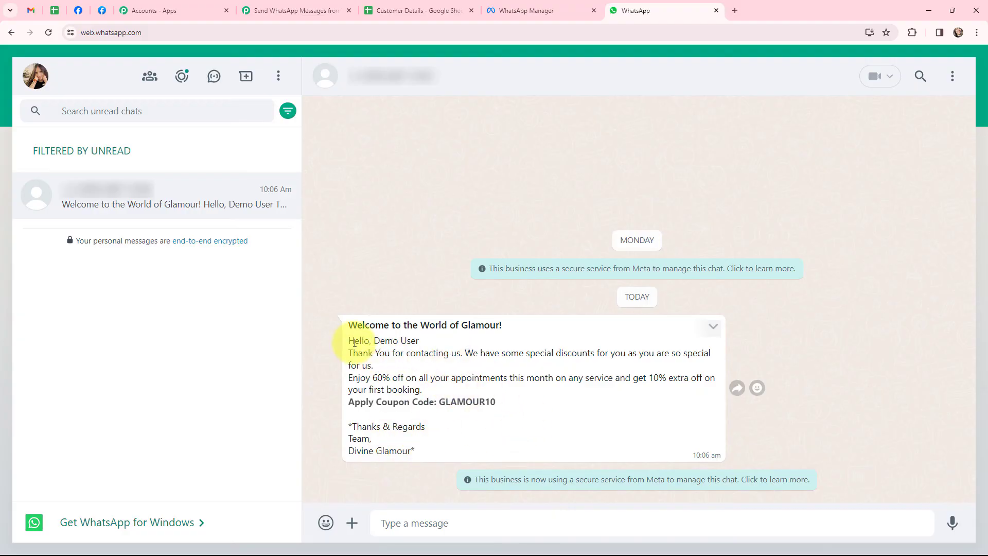
{"action": "left_click_drag", "start_coordinate": [374, 341], "coordinate": [422, 340]}
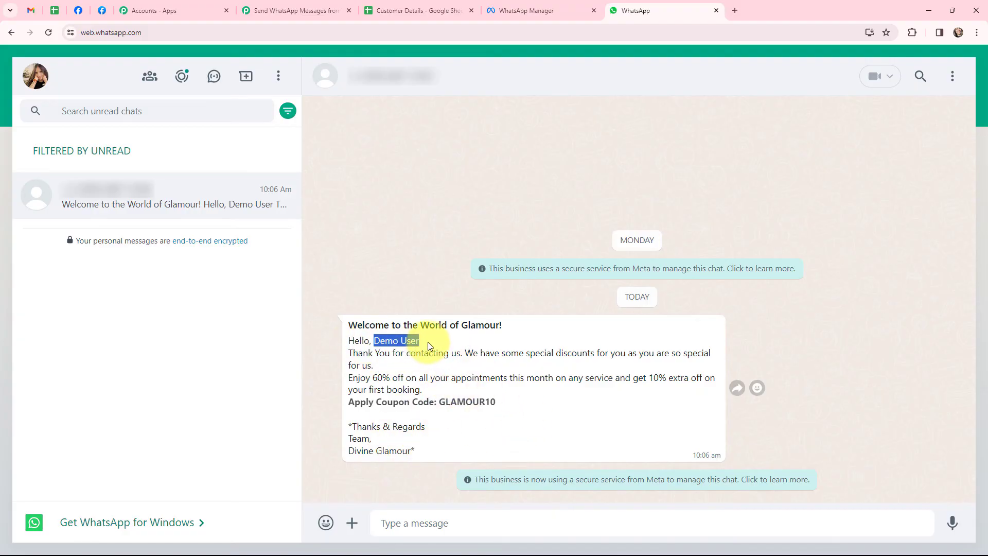
{"action": "left_click", "coordinate": [451, 369]}
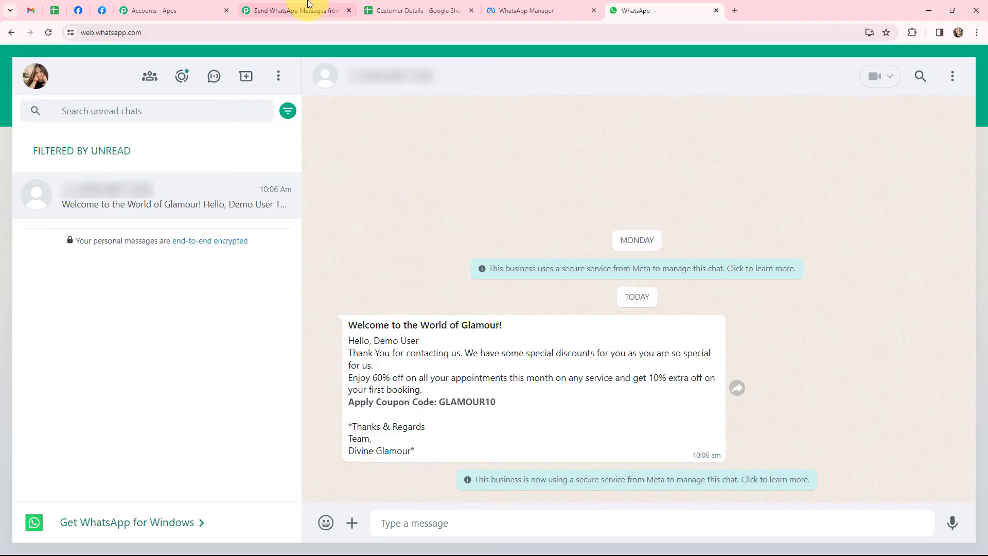
- Look over the two-step Pabbly workflow, then go to the Customer Details spreadsheet
{"action": "left_click", "coordinate": [293, 11]}
{"action": "scroll", "coordinate": [202, 282], "scroll_direction": "up", "scroll_amount": 10}
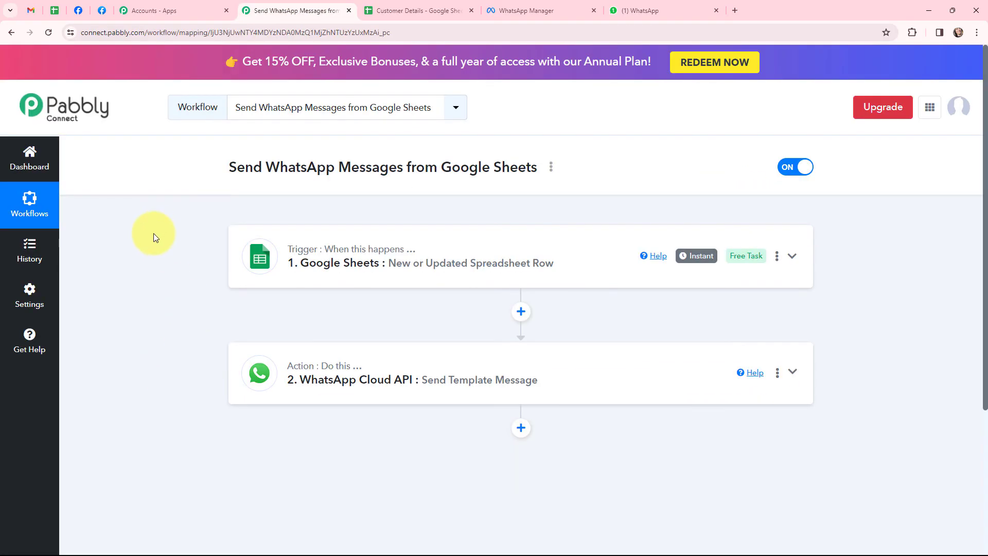
{"action": "left_click", "coordinate": [419, 10]}
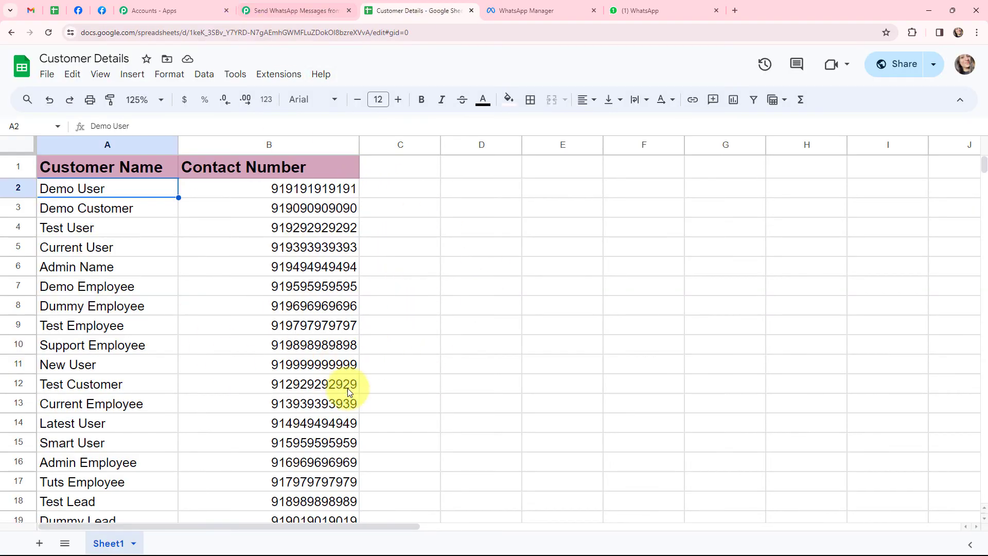
- Run Extensions > Pabbly Connect Webhooks > Send All Data on the Customer Details rows
{"action": "left_click", "coordinate": [282, 77]}
{"action": "mouse_move", "coordinate": [315, 203]}
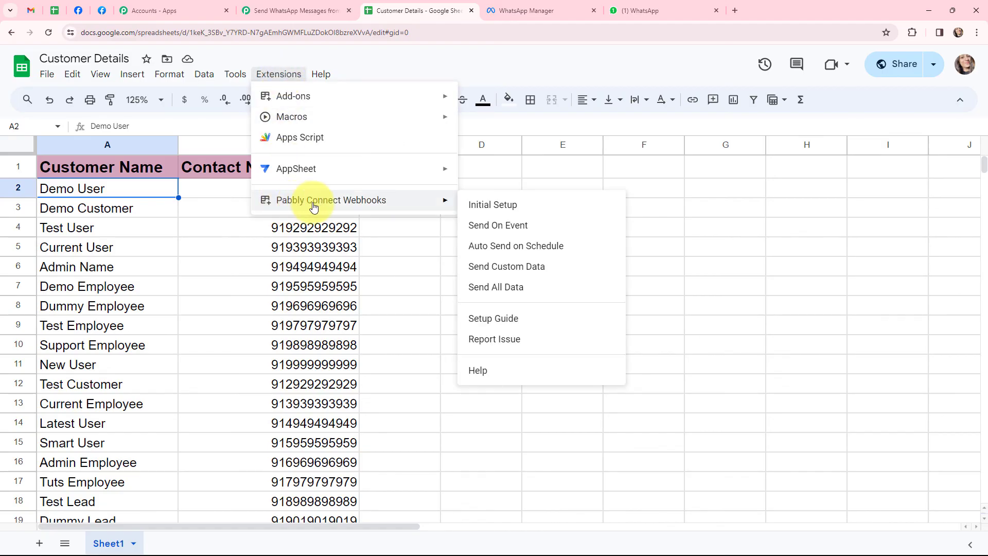
{"action": "left_click", "coordinate": [543, 290]}
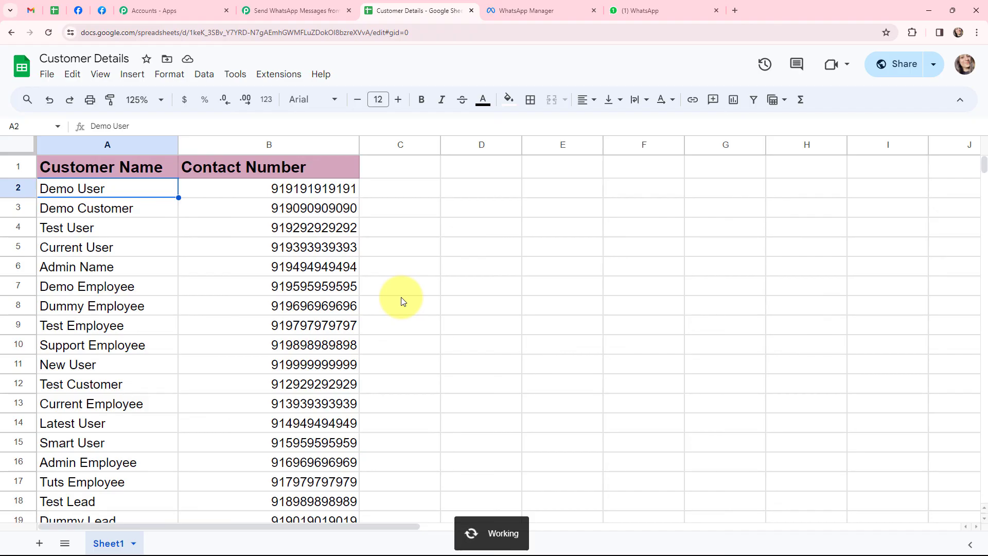
{"action": "left_click", "coordinate": [310, 7]}
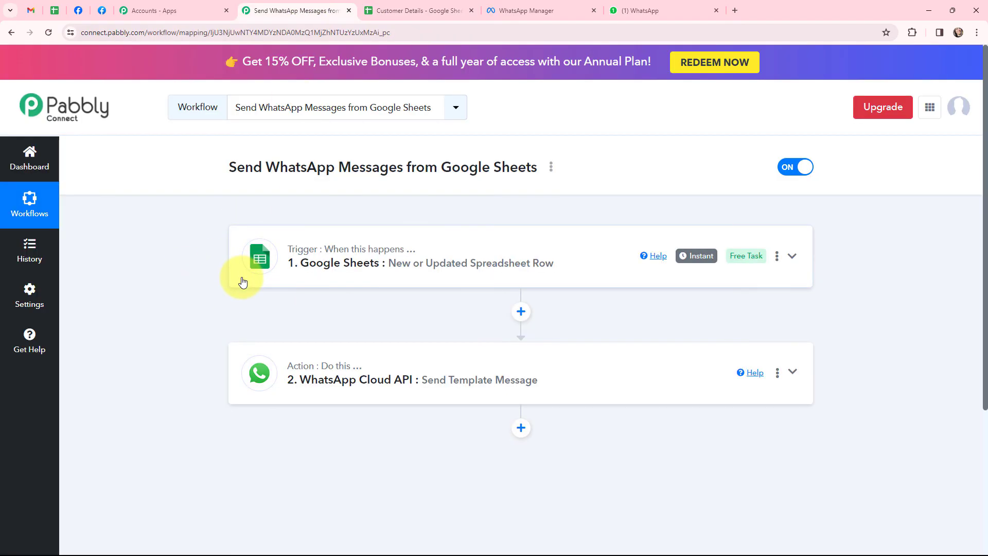